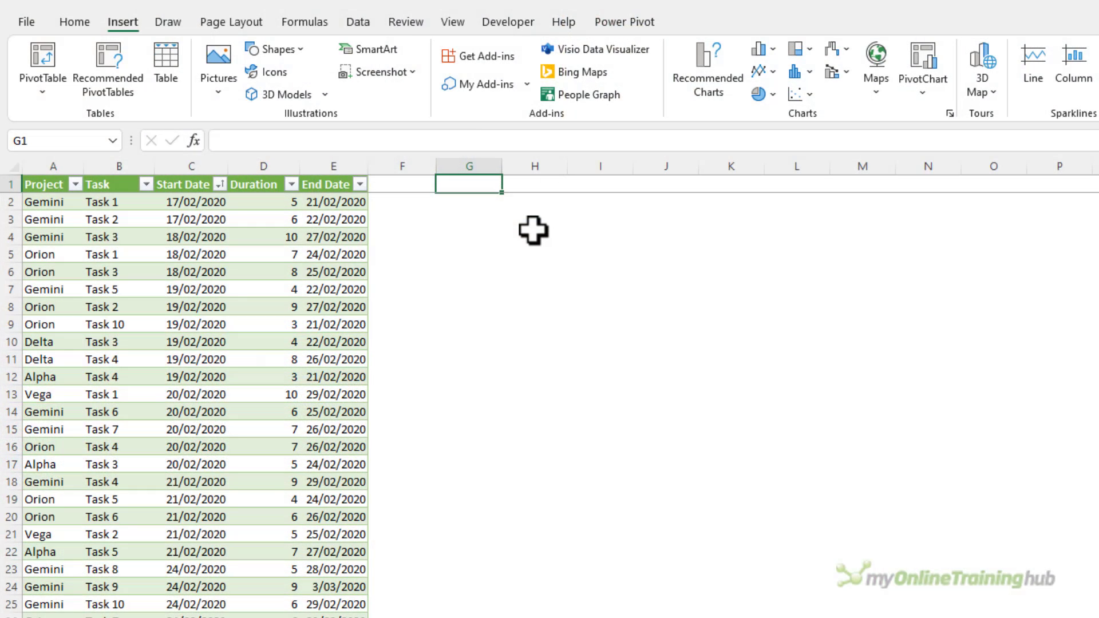
In G1 start =SEQUENCE with MAX(Table1[End Date])-MIN(Table1[Start Date])+1 as the column count
scroll(268, 325, "down", 3)
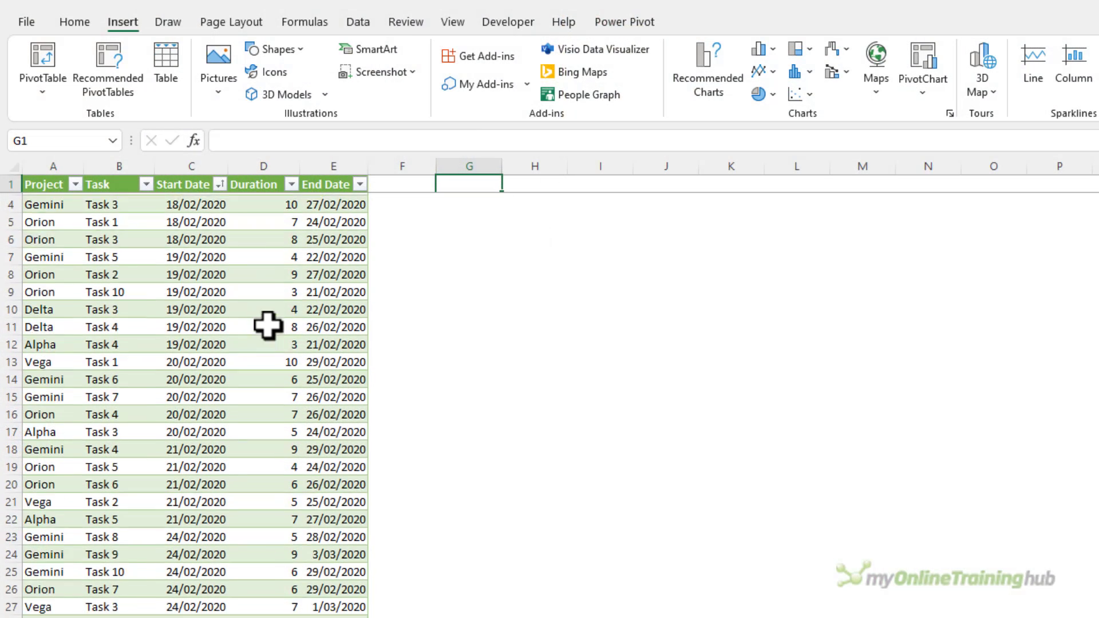
scroll(268, 325, "up", 3)
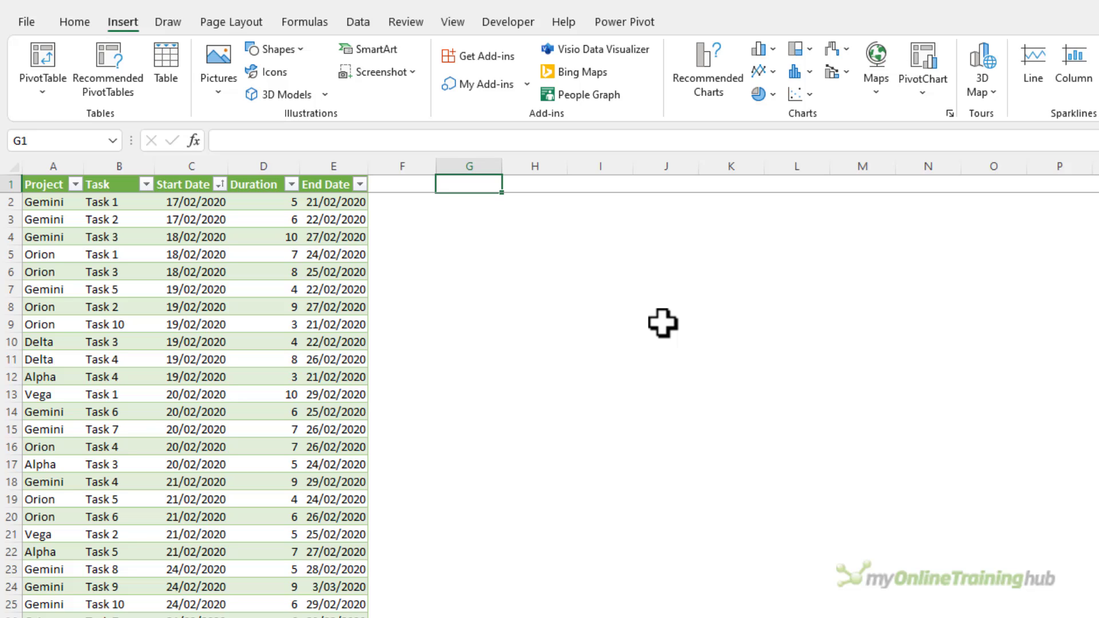
type("=seq")
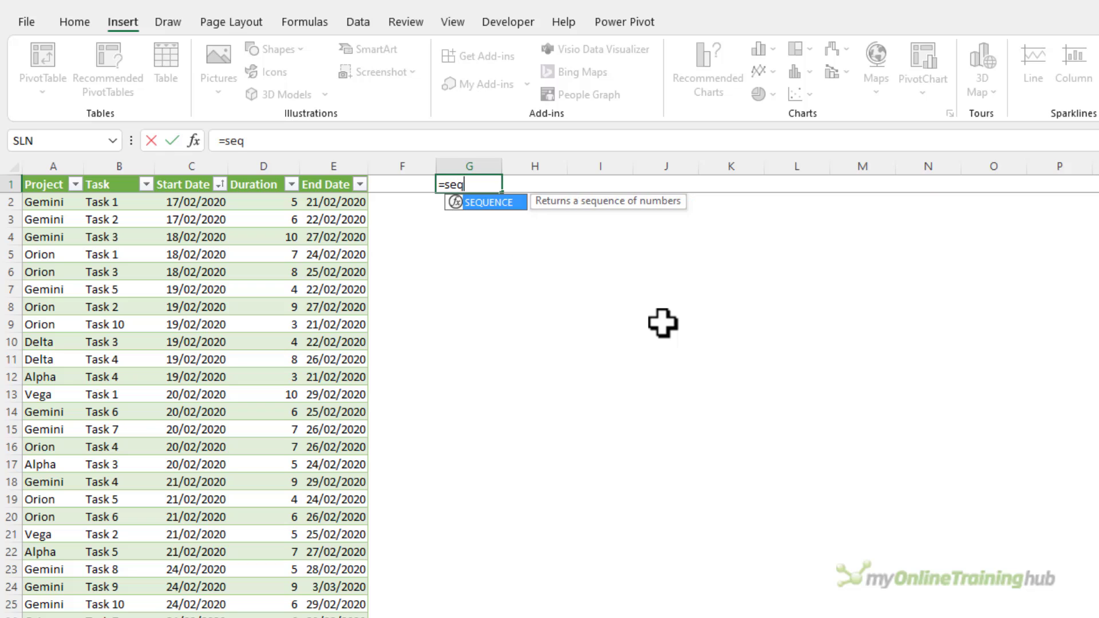
key("Tab")
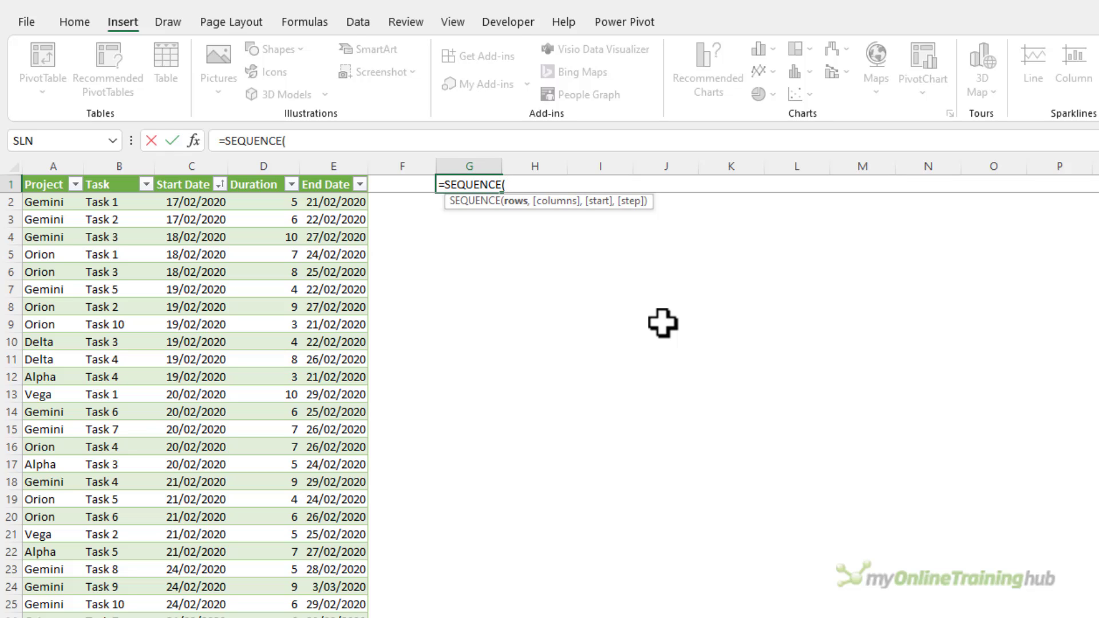
type(",")
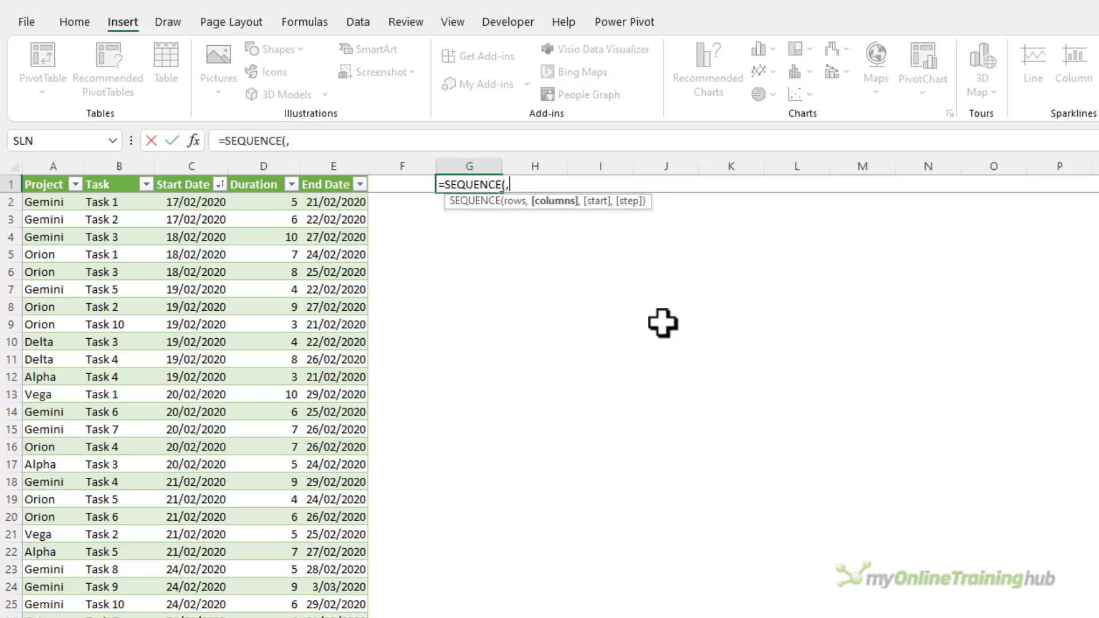
type("ma")
key("Tab")
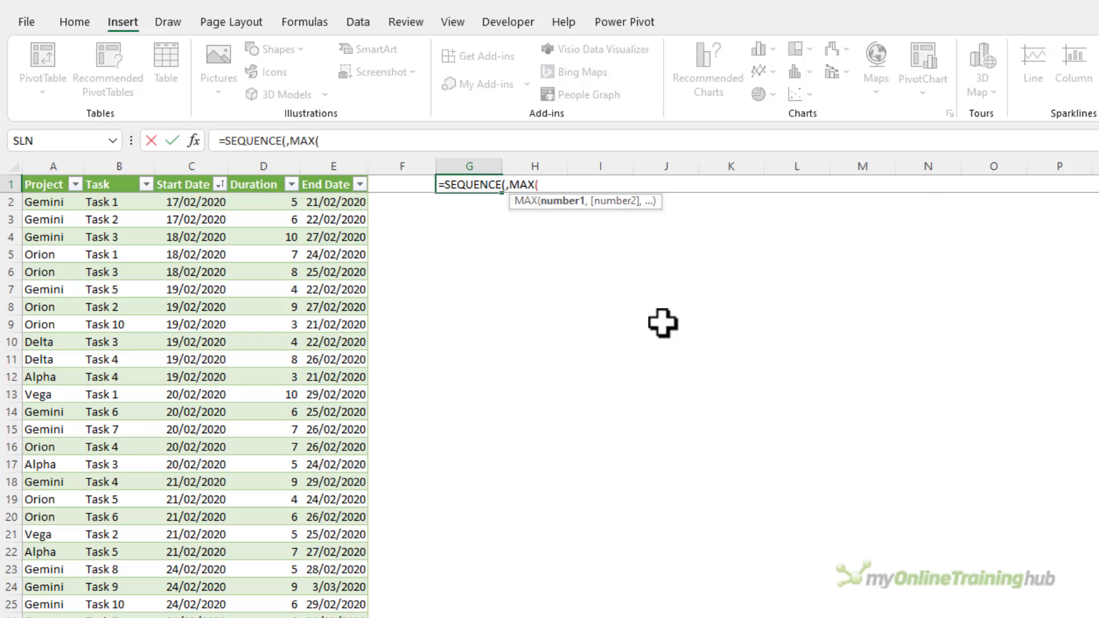
left_click(330, 177)
type(")")
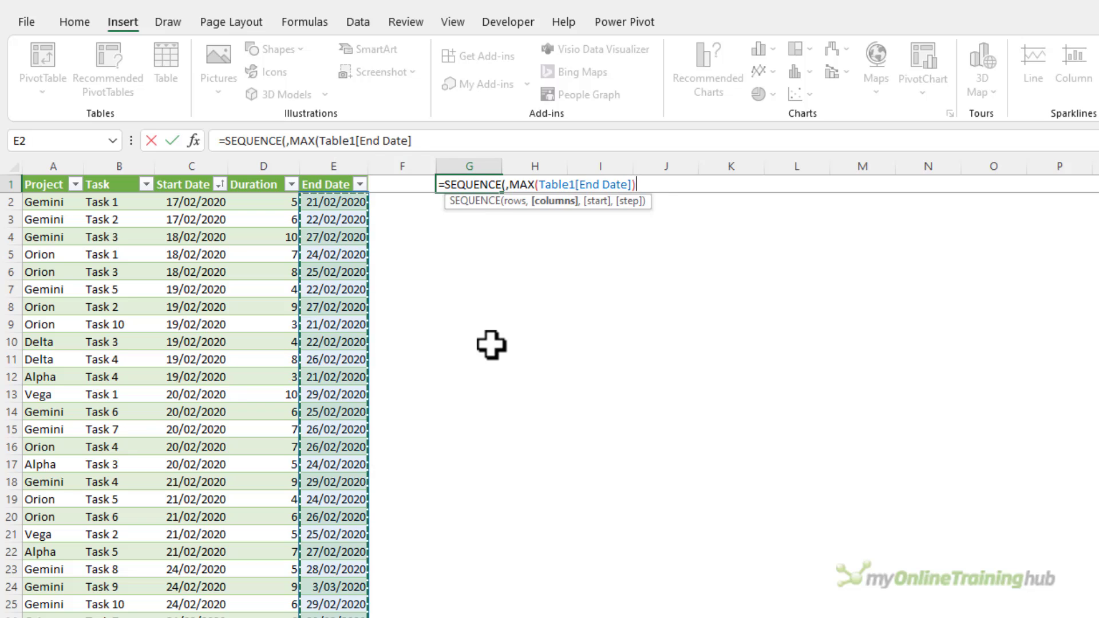
type("-min")
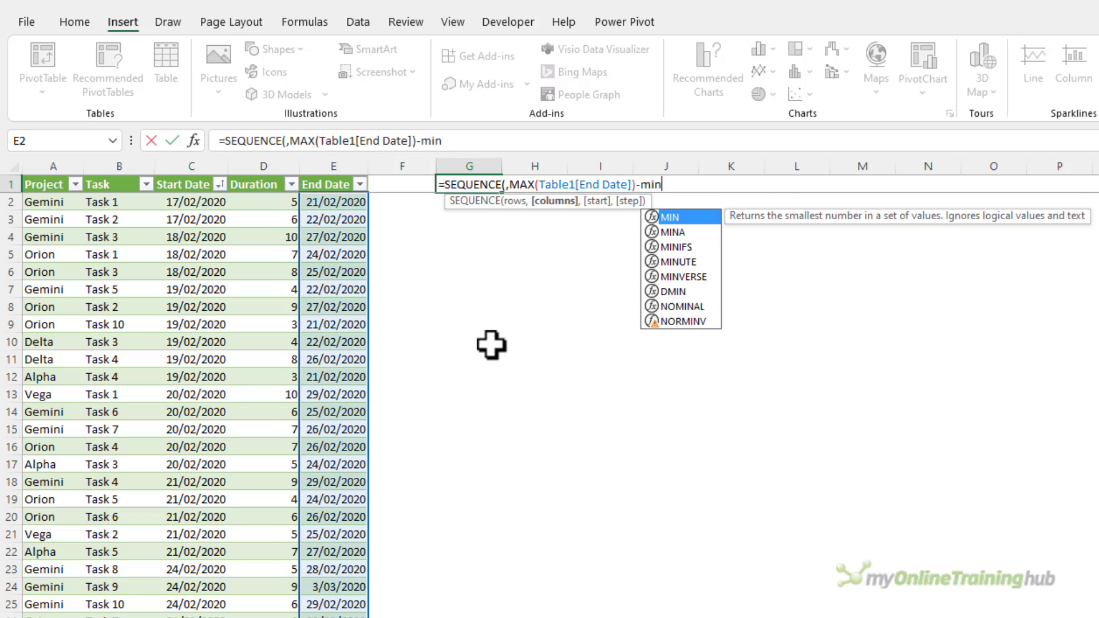
key("Tab")
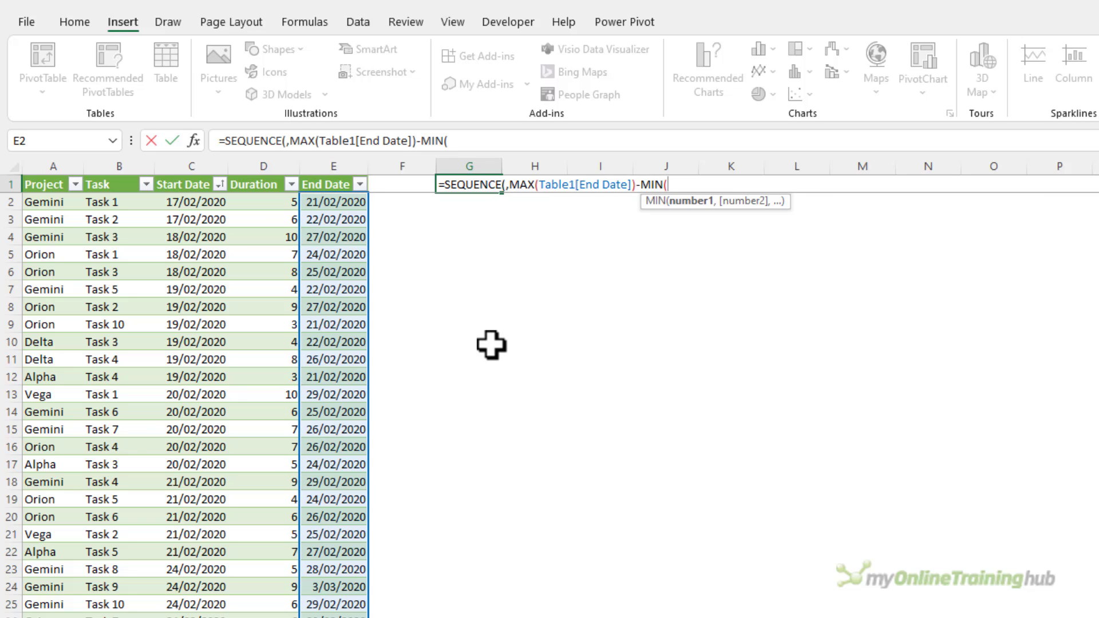
left_click(196, 166)
left_click(205, 179)
type(")")
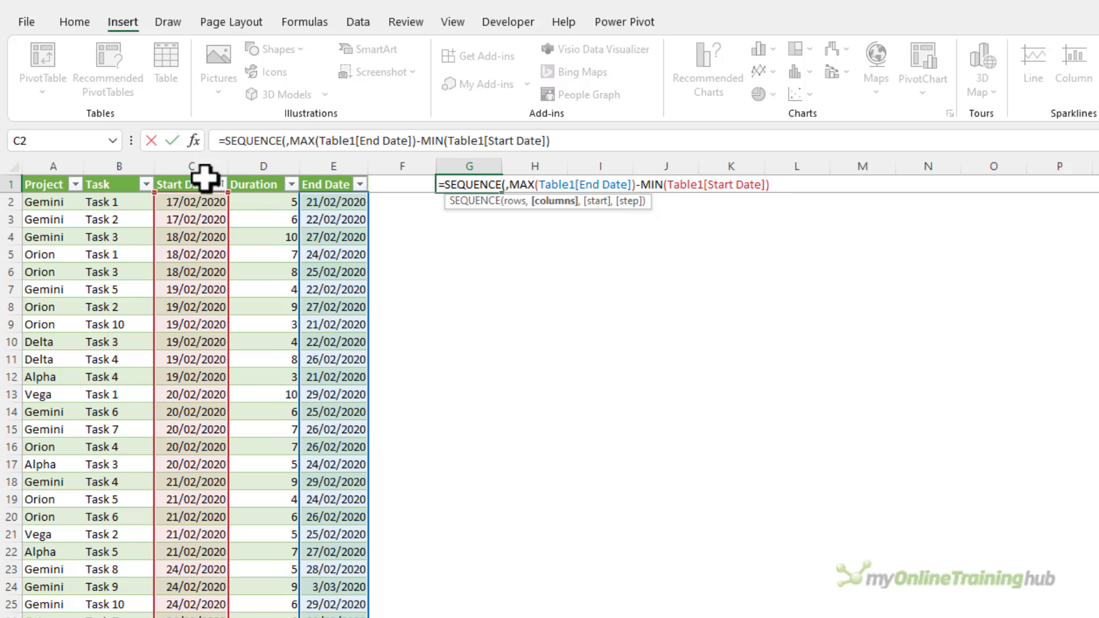
type("+1")
Finish it with MIN(Table1[Start Date]) as start and step 1, spilling dates from 17/02/2020
type(",")
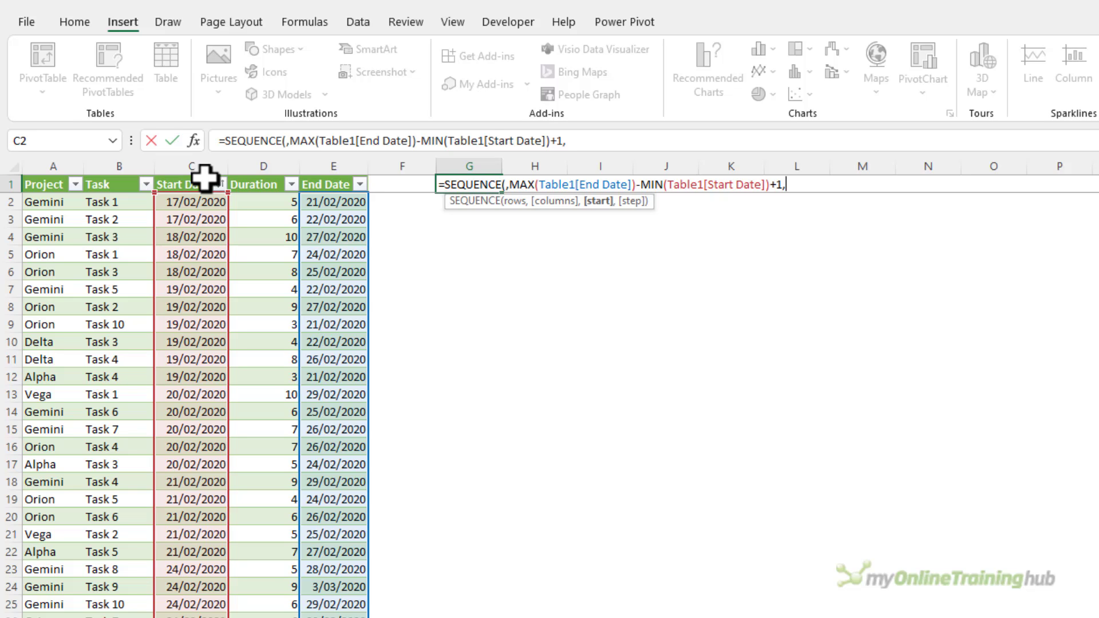
type("min")
key("Tab")
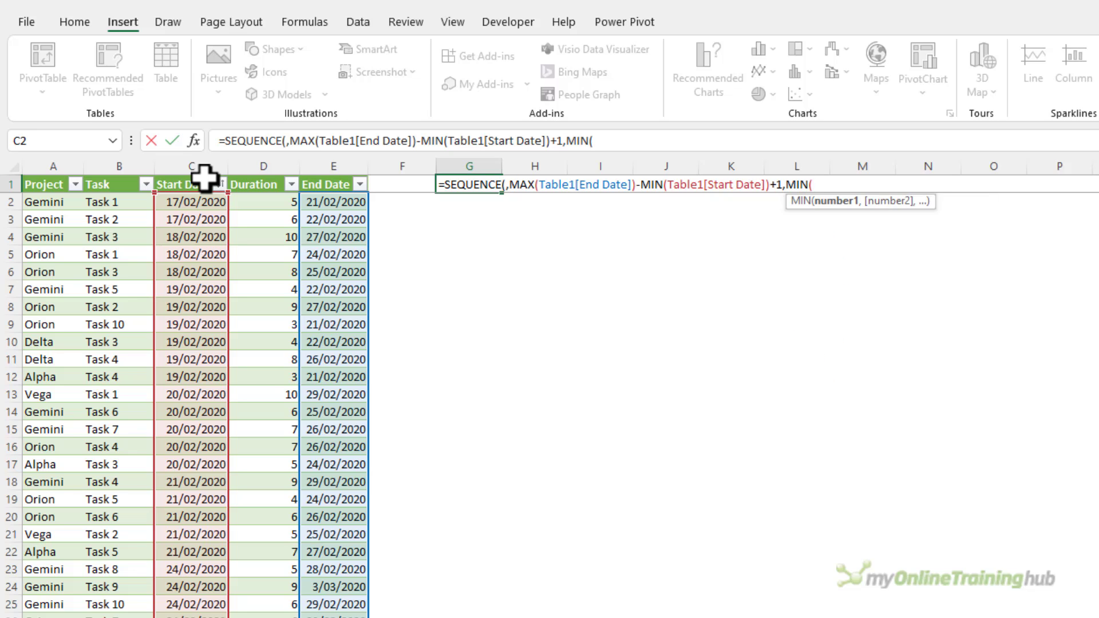
left_click(166, 173)
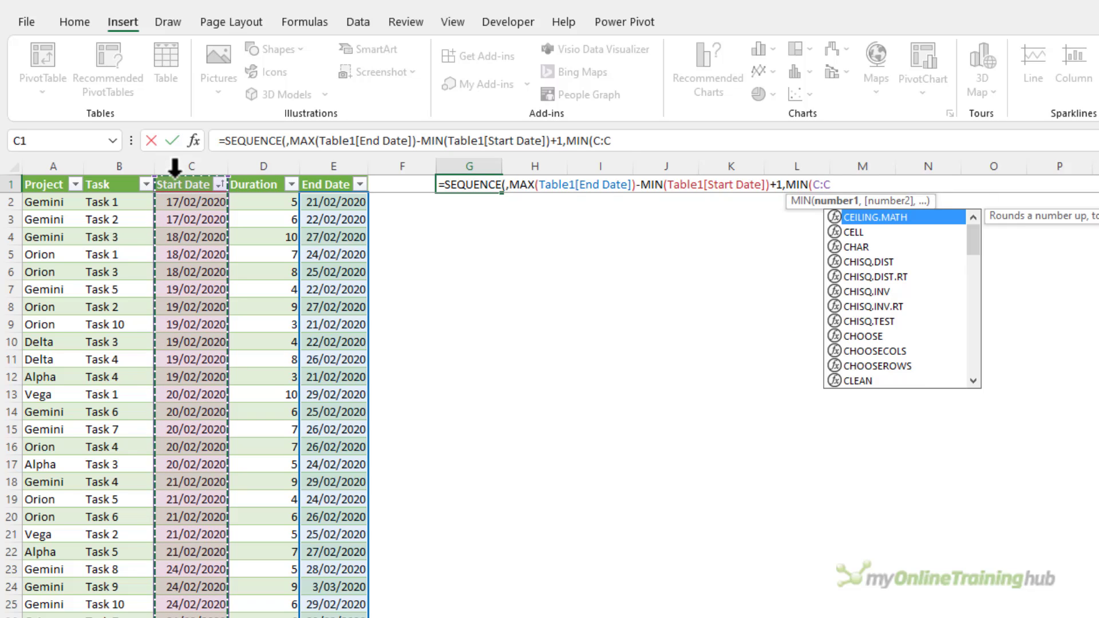
left_click(167, 177)
type(")")
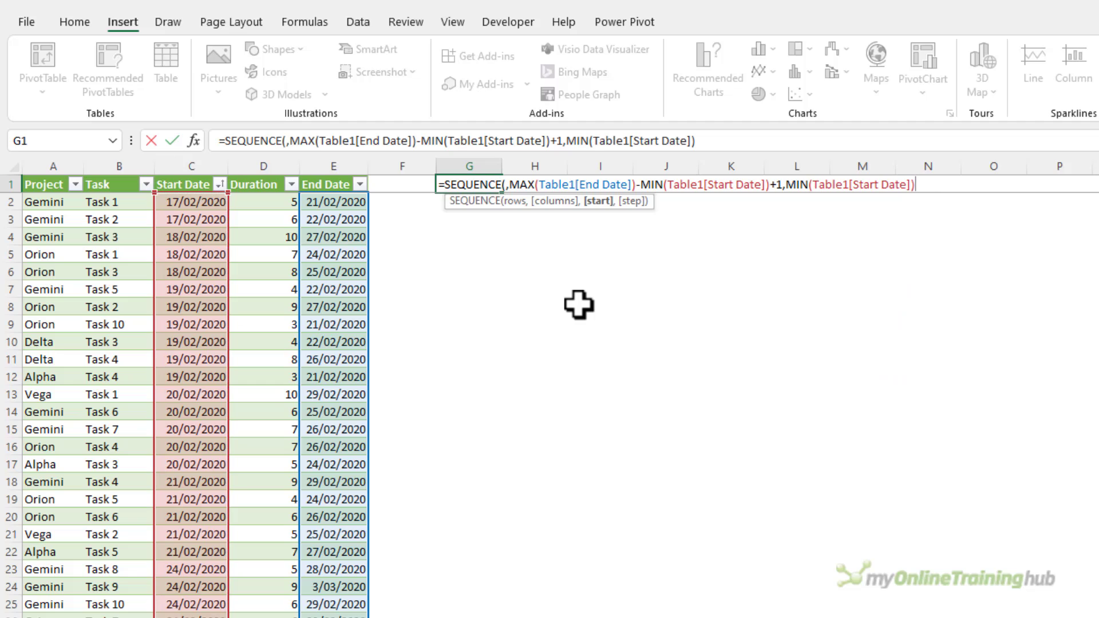
type(",1)")
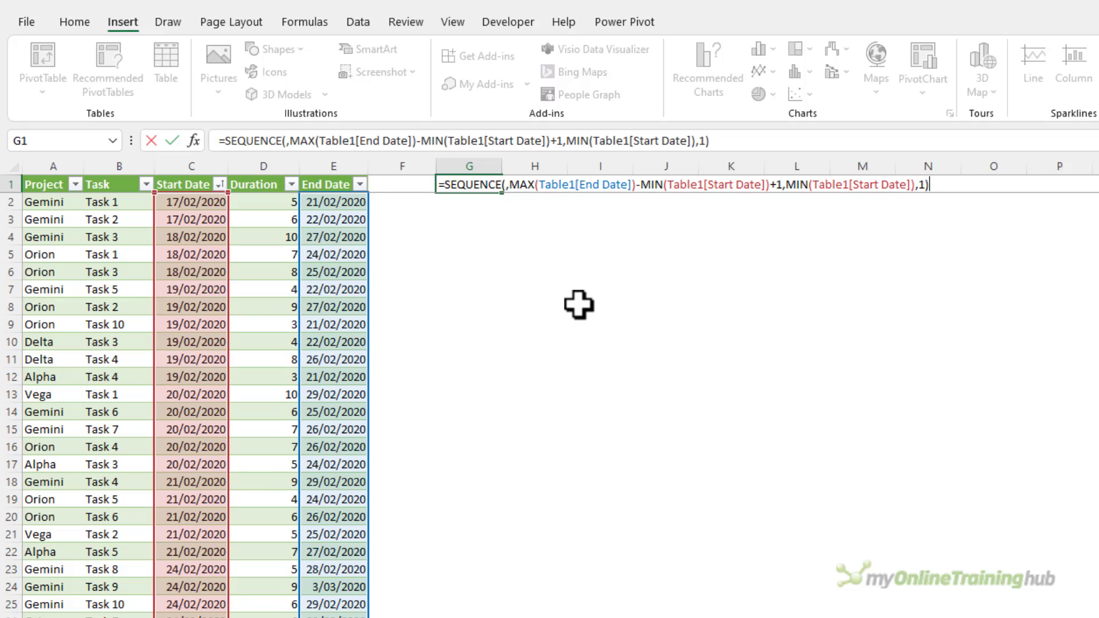
key("Return")
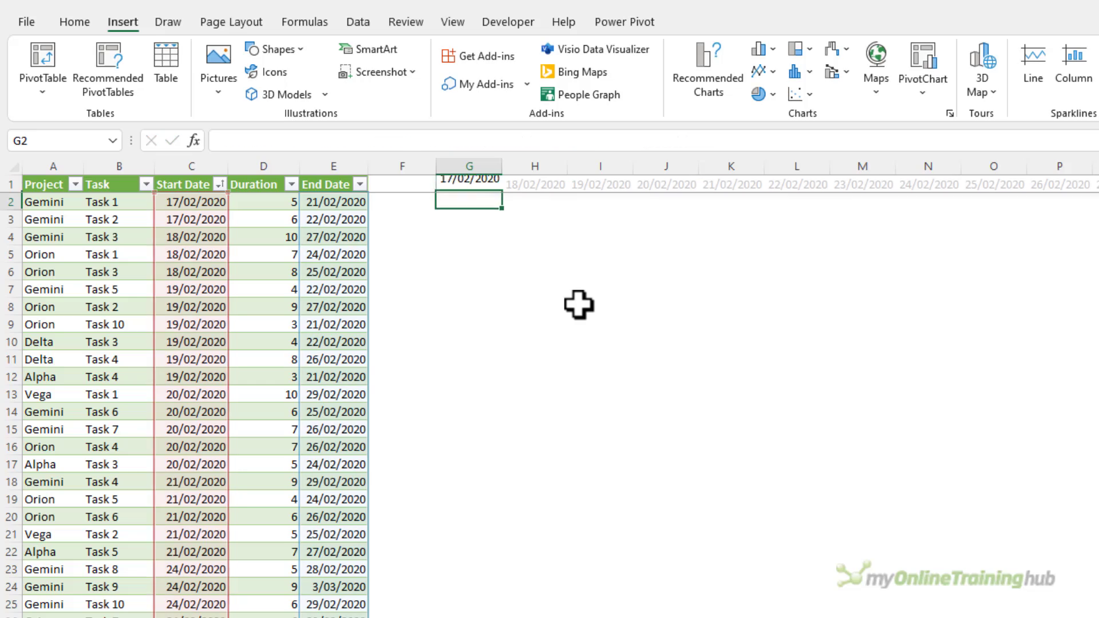
In G2 begin =IF(MEDIAN( with this row's Start Date and End Date references
key("Up")
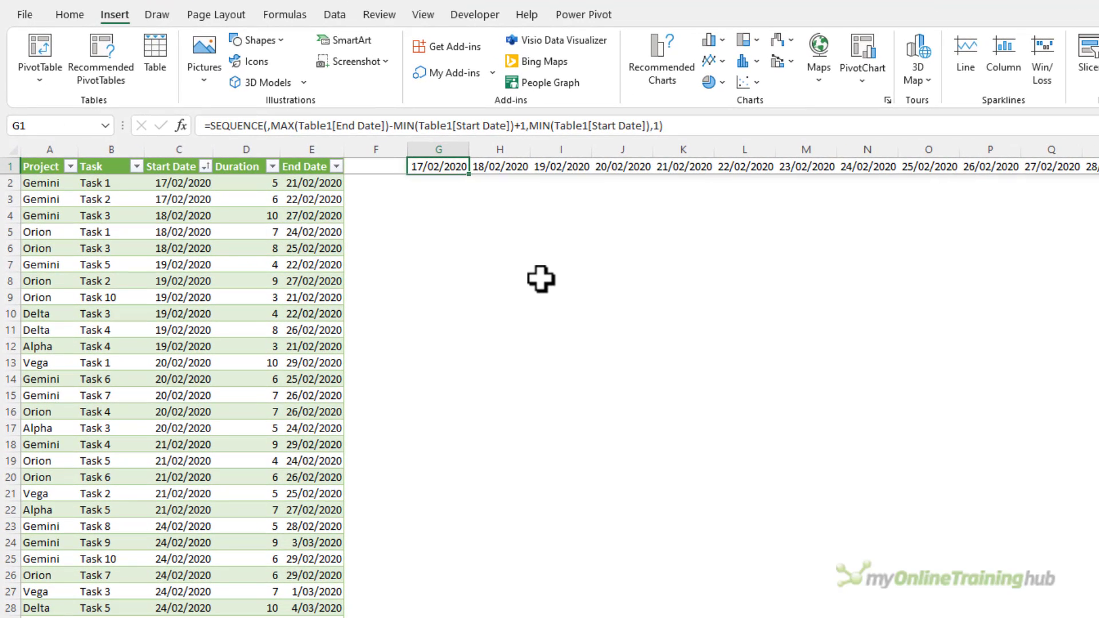
key("Down")
type("=IF(")
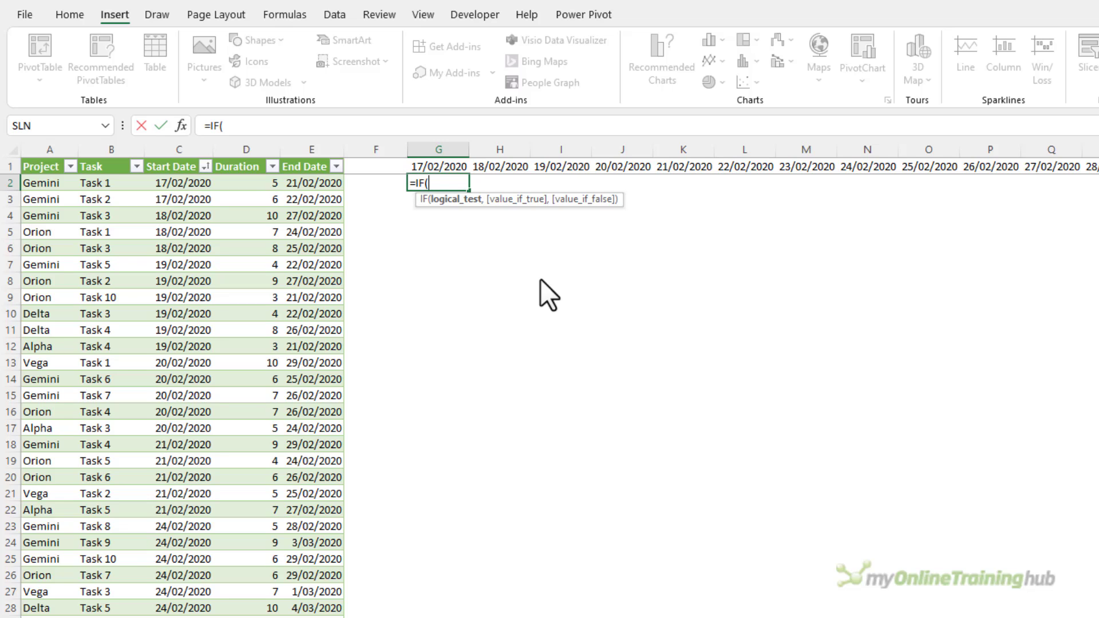
type("med")
key("Tab")
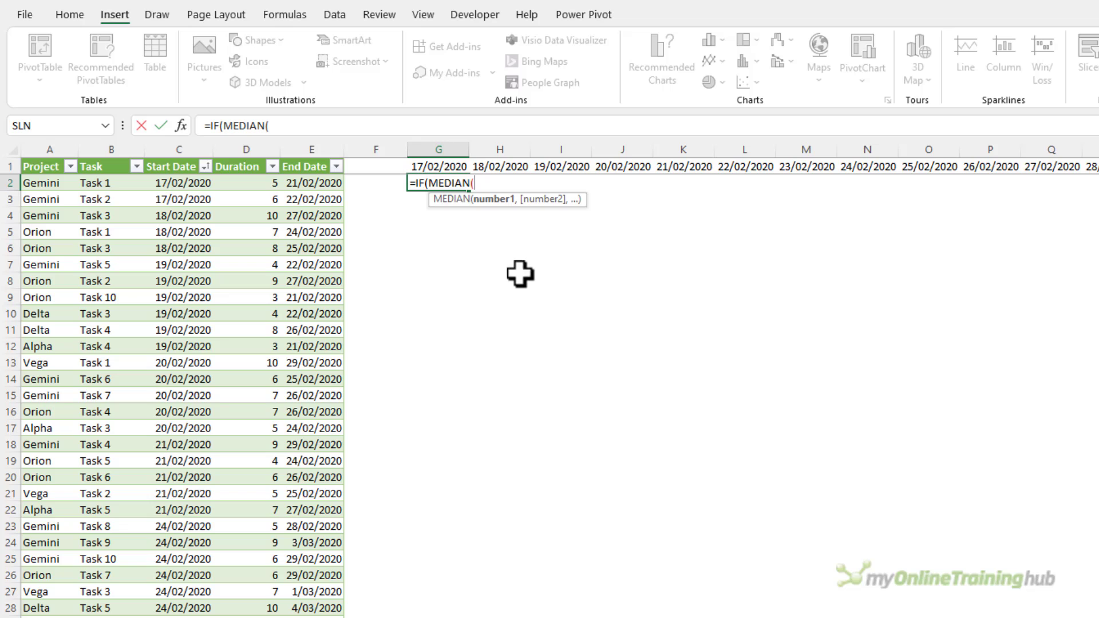
left_click(151, 184)
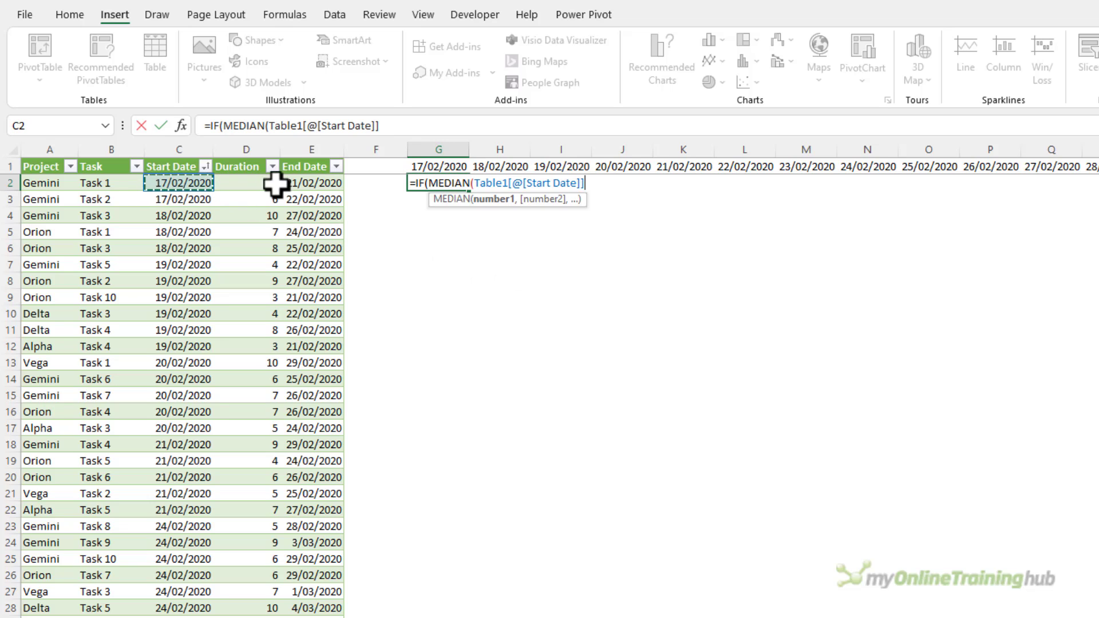
type(",")
left_click(318, 183)
type(",")
Complete it comparing against G$1, returning 1 when the date is in range, else blank
left_click(422, 167)
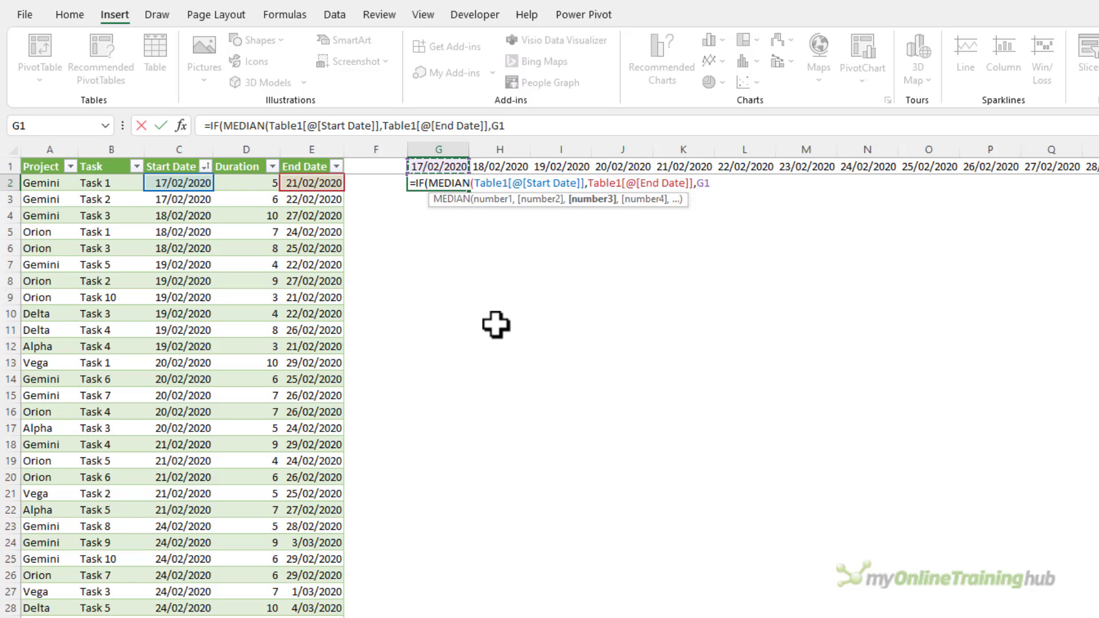
key("F4")
key("F4")
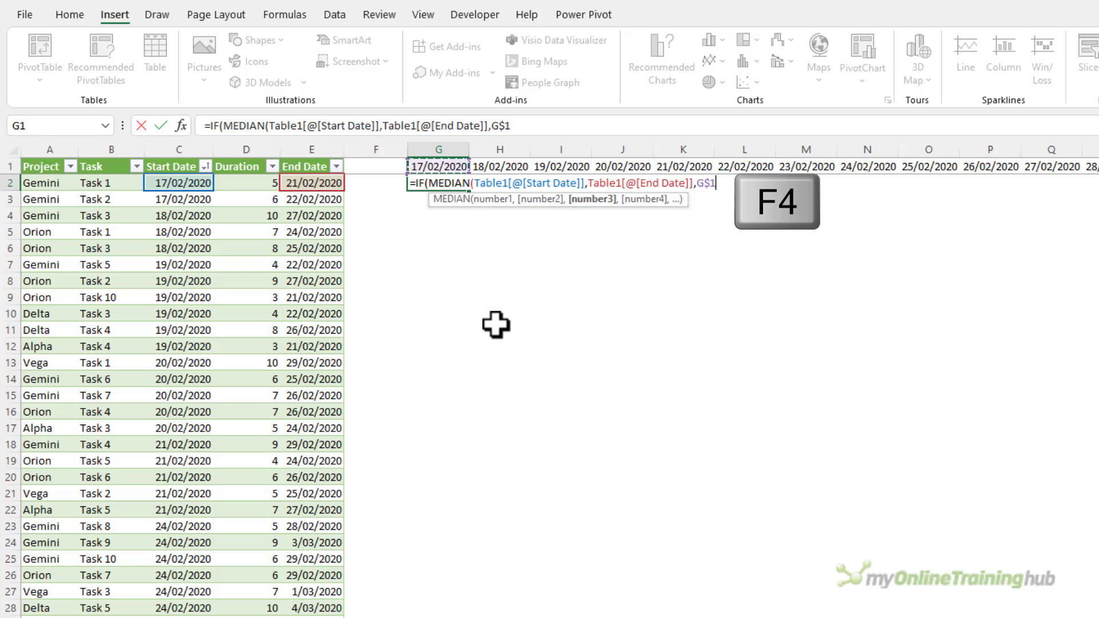
type(")")
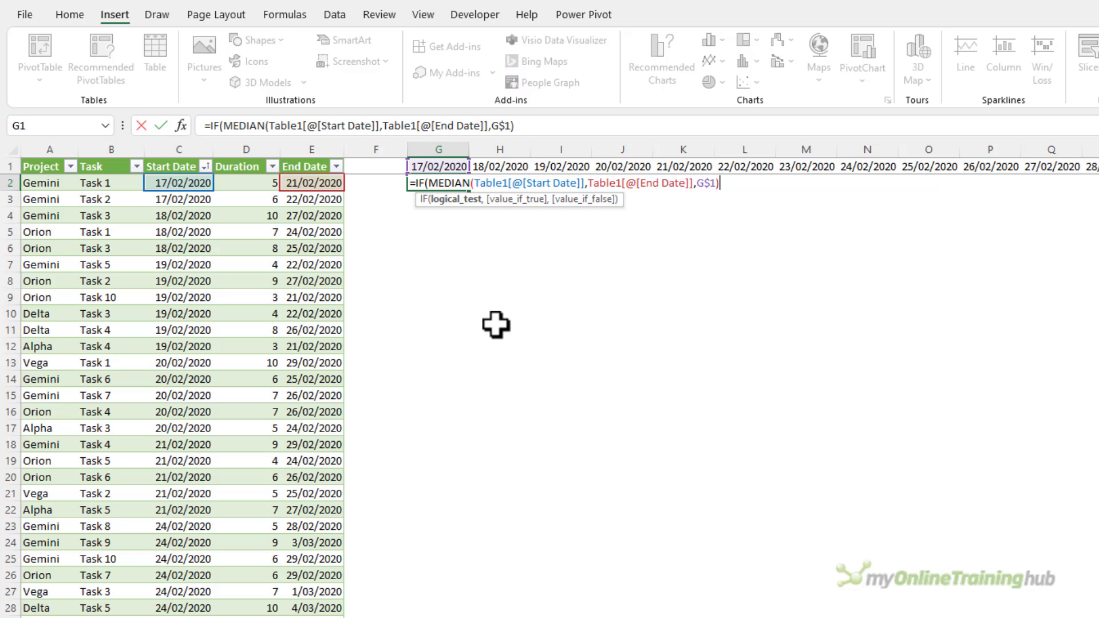
type("=")
left_click(437, 166)
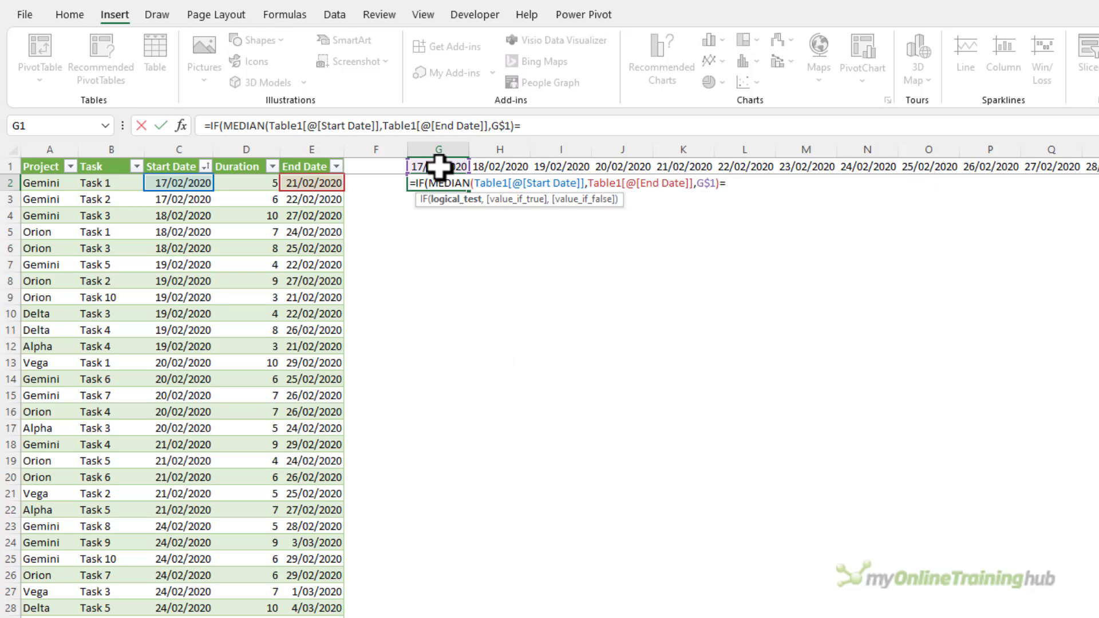
key("F4")
key("F4")
key("F4")
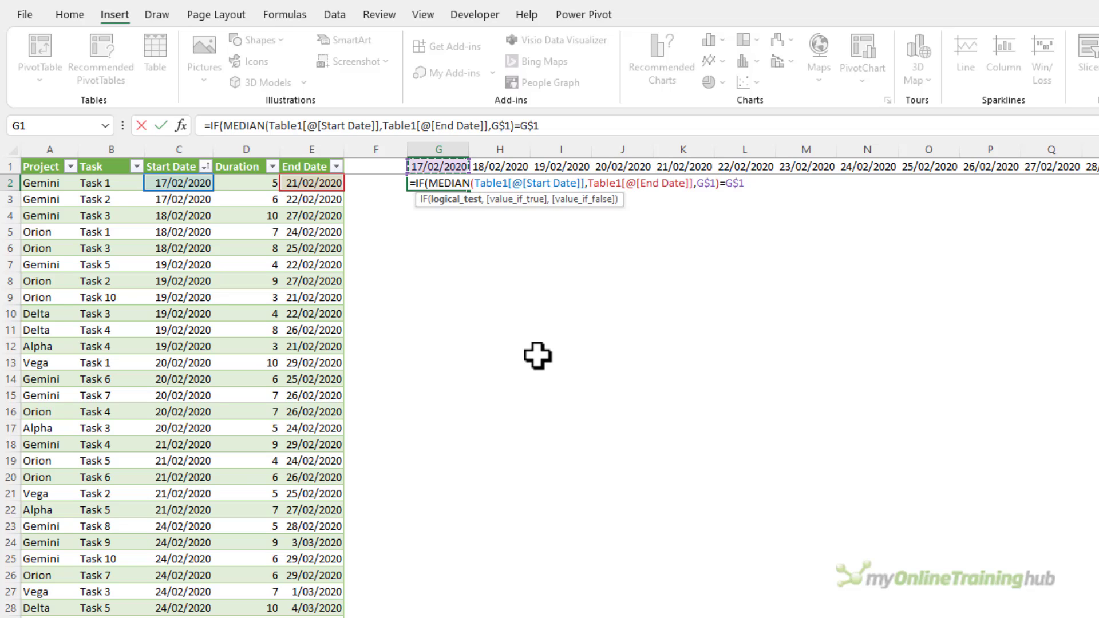
type(",")
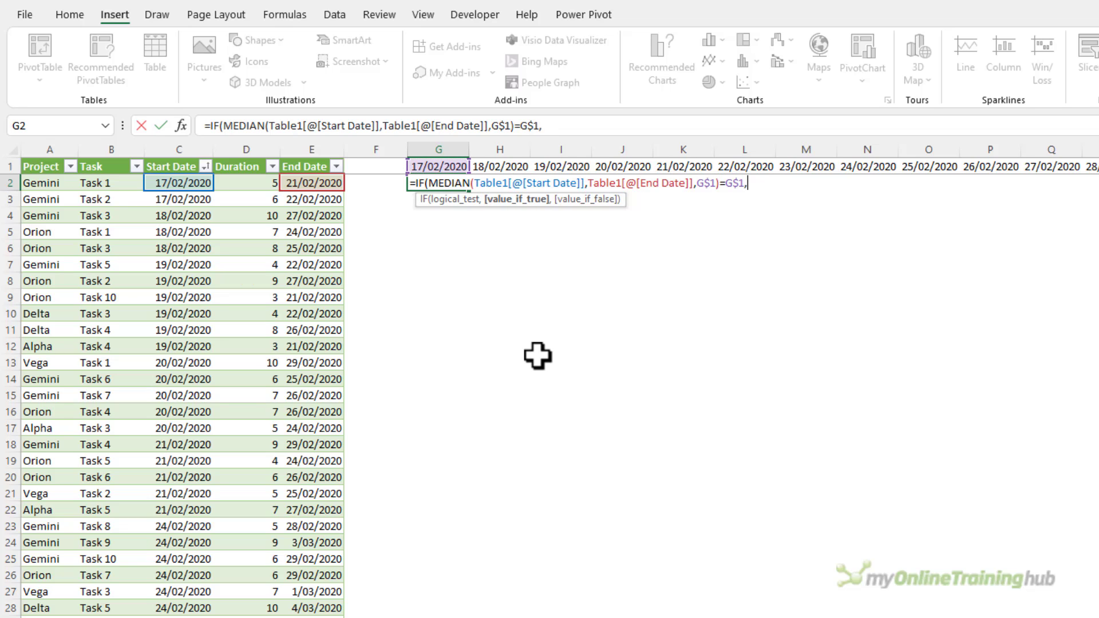
type("1,\"\")")
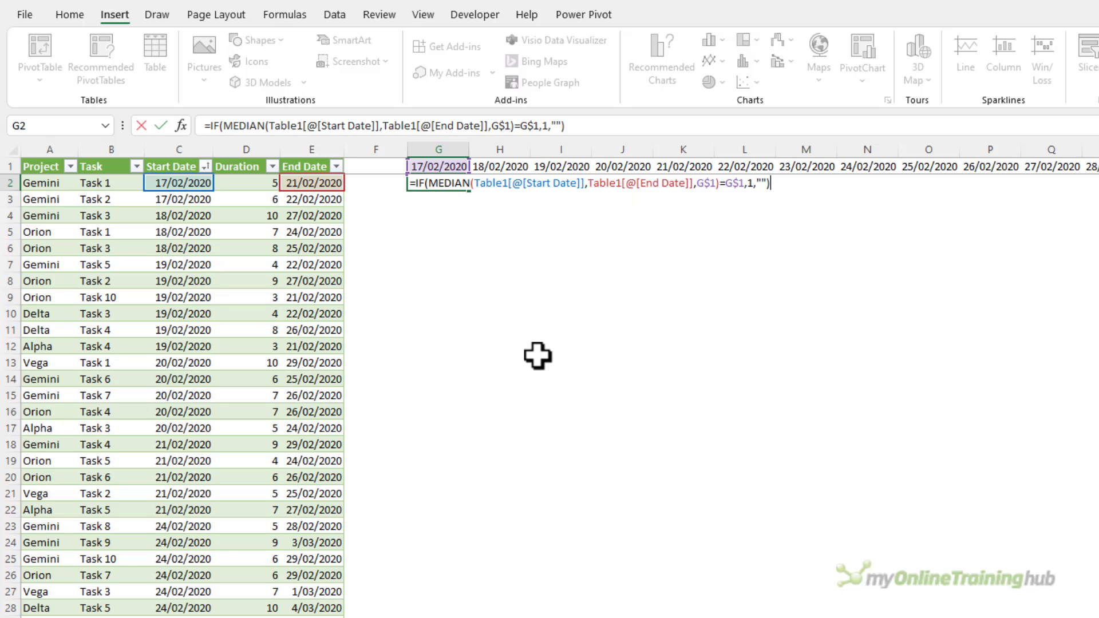
key("ctrl+Return")
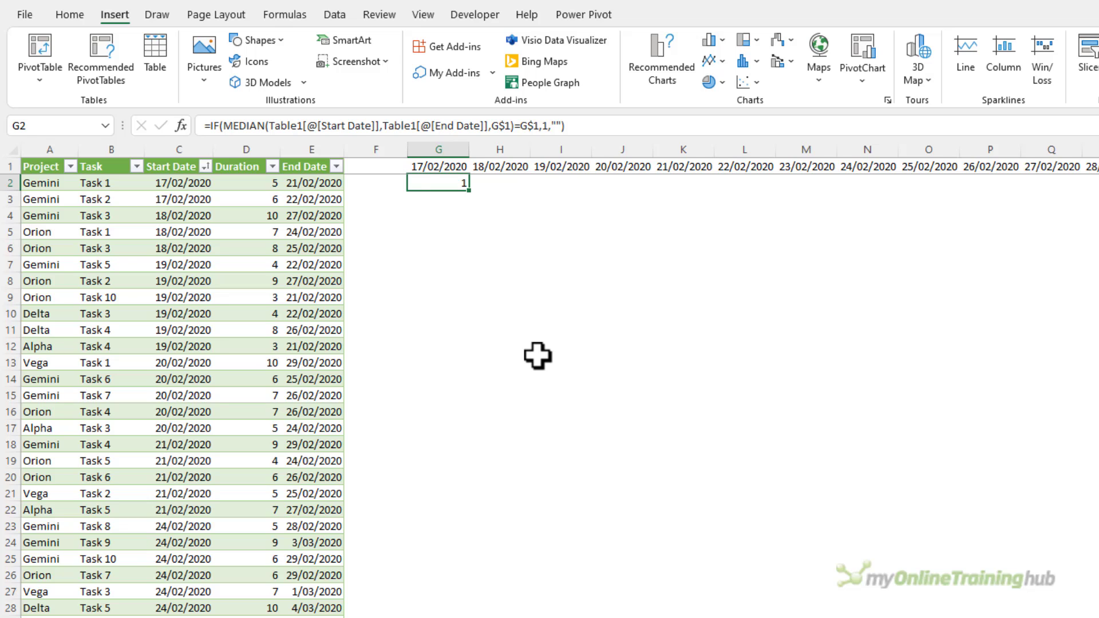
Copy the G2 formula across row 2 to column Y
key("ctrl+c")
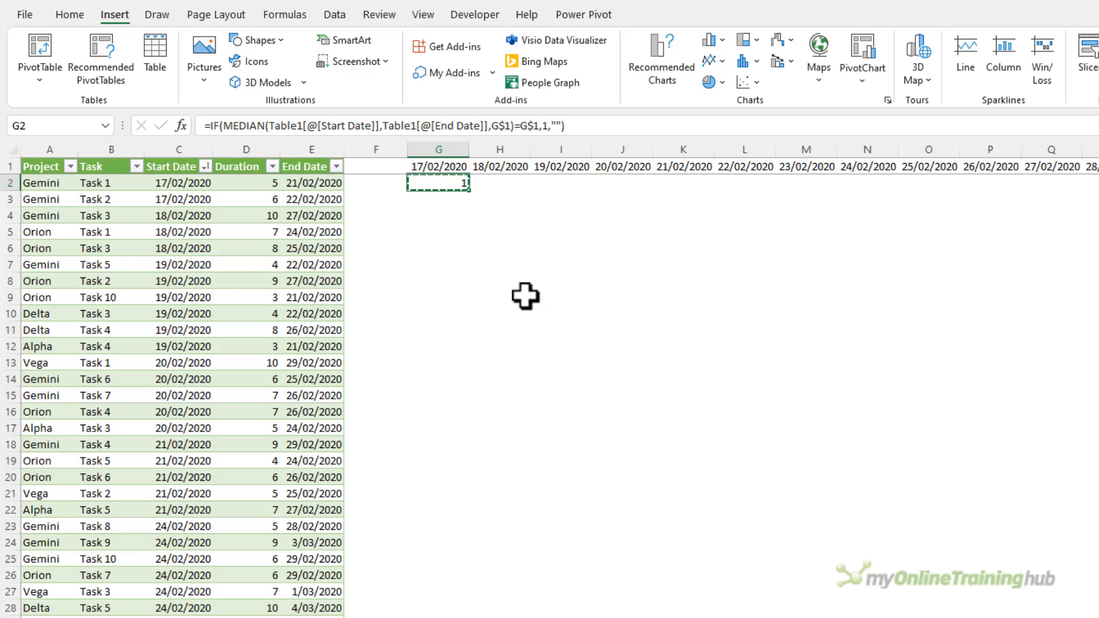
key("ctrl+c")
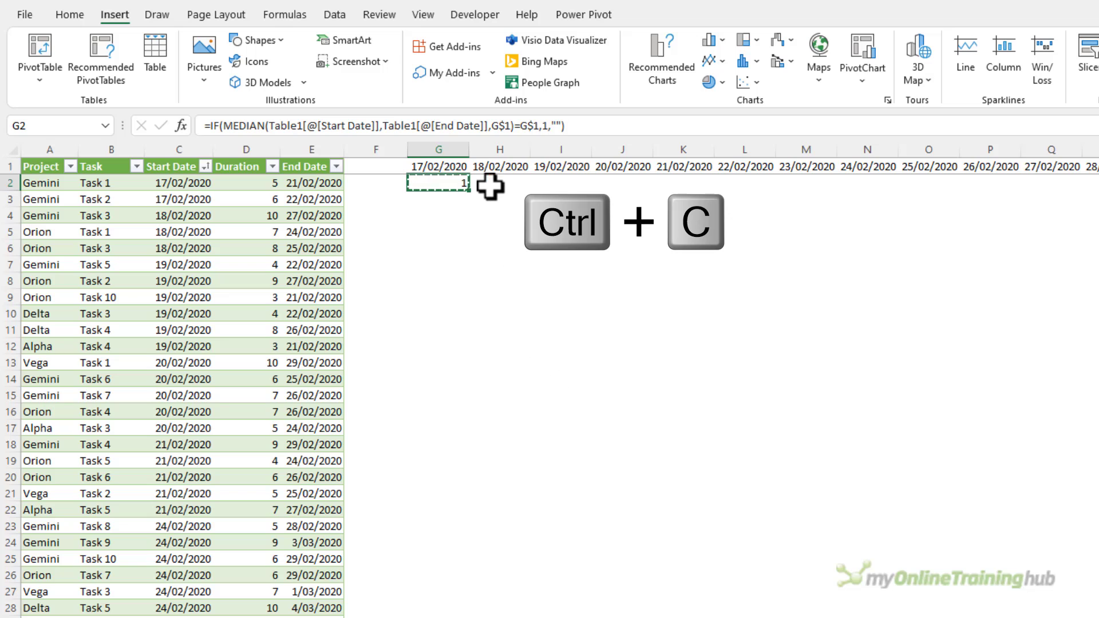
left_click_drag(488, 186, 1093, 183)
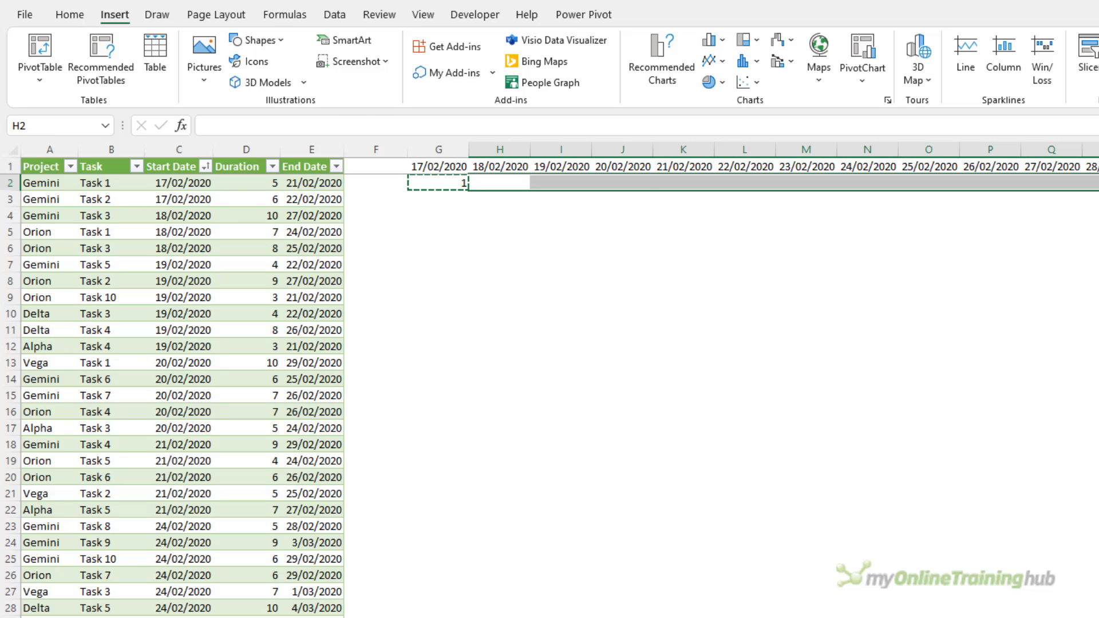
key("ctrl+v")
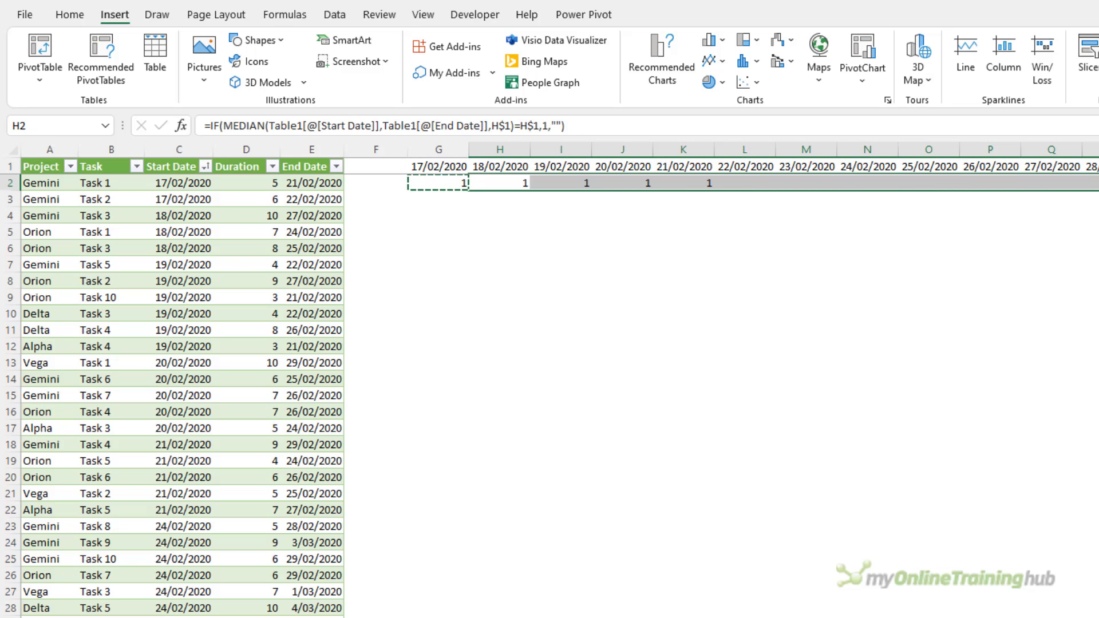
Review the G2 formula's Start Date and End Date references and compare neighbouring cells
left_click(442, 184)
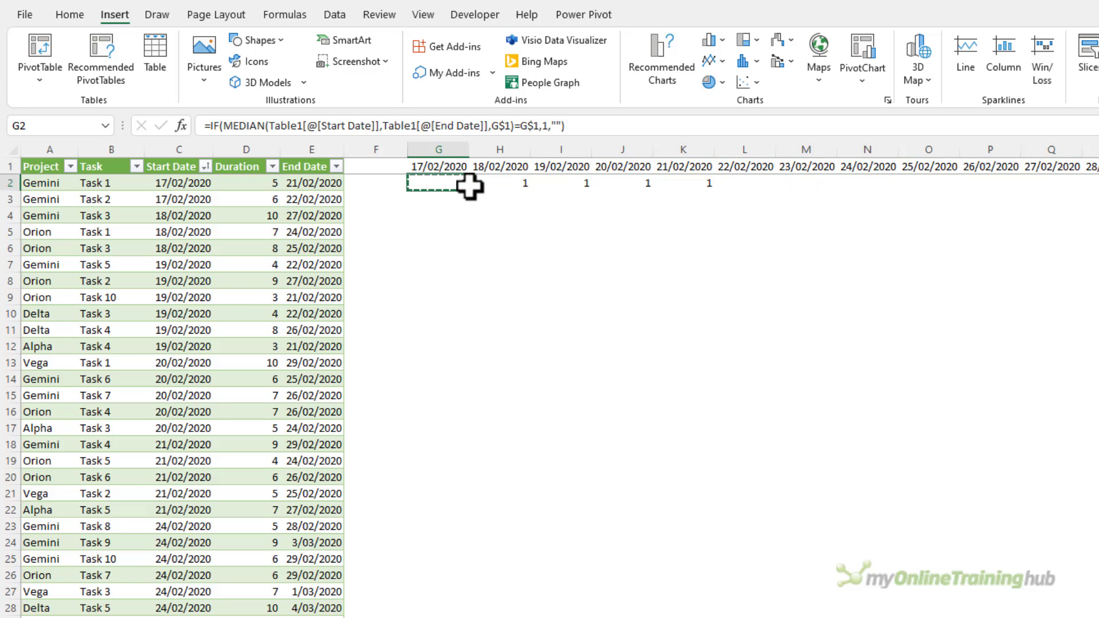
left_click_drag(269, 126, 385, 126)
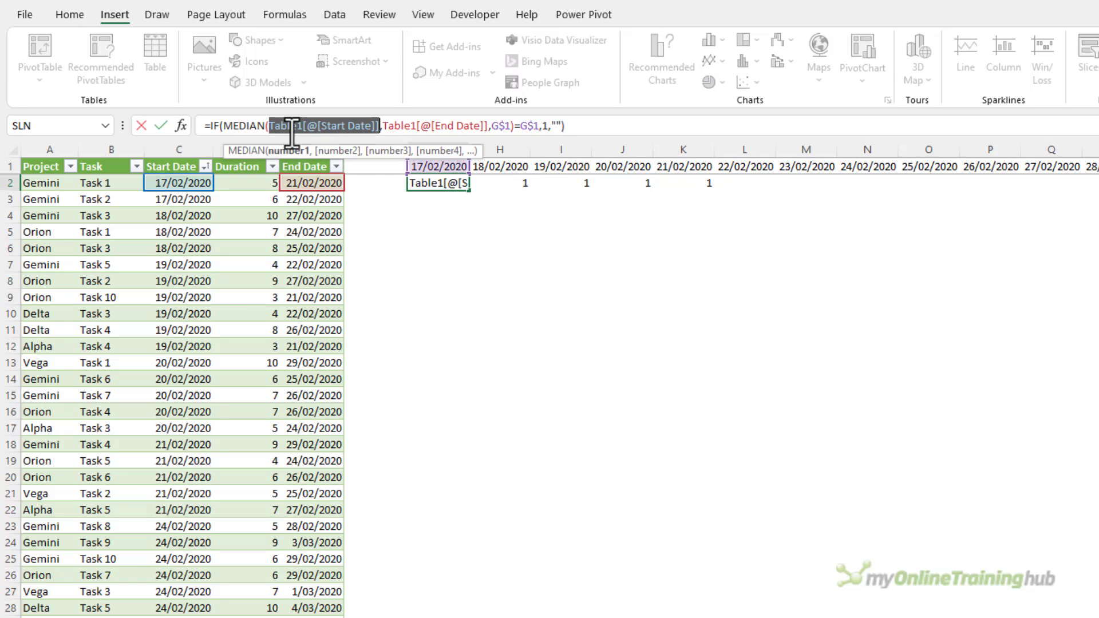
left_click(338, 151)
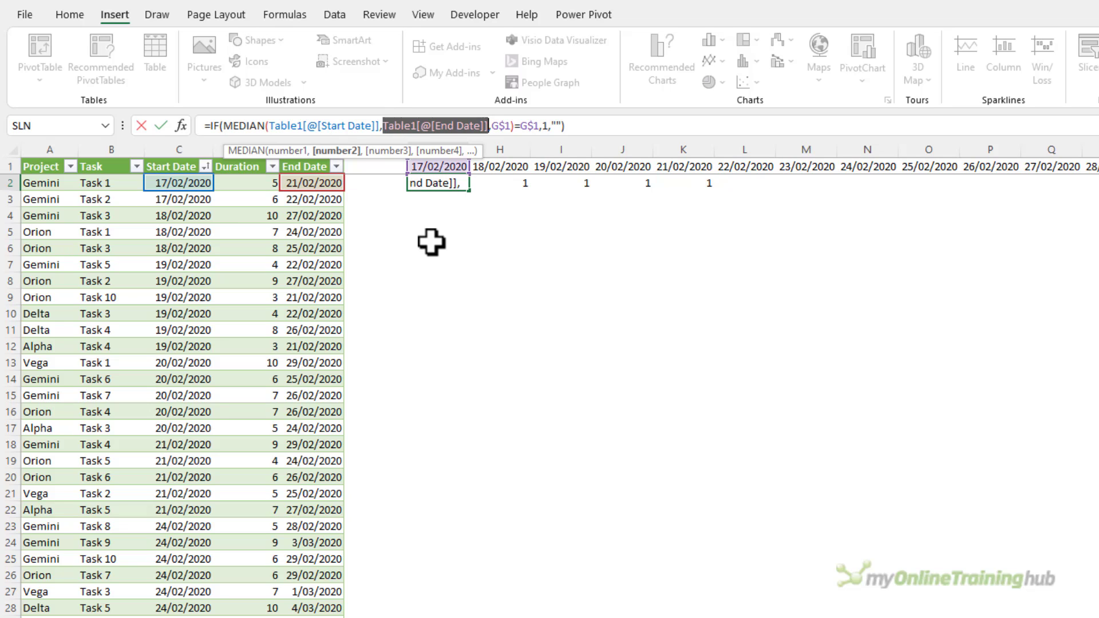
key("Escape")
key("Right")
key("Right")
key("Right")
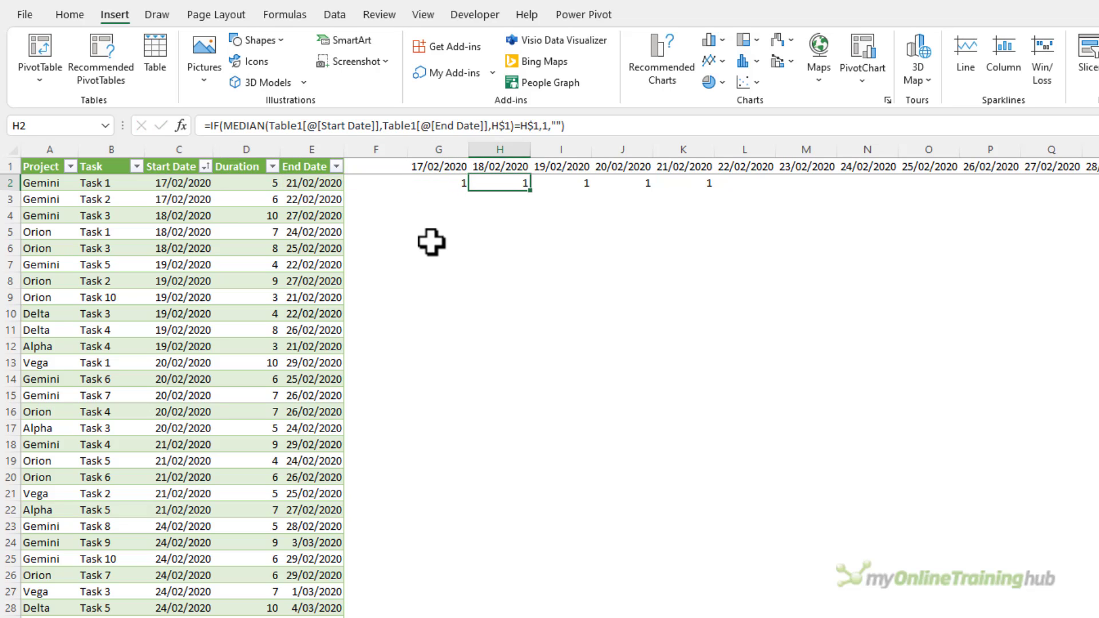
left_click(441, 181)
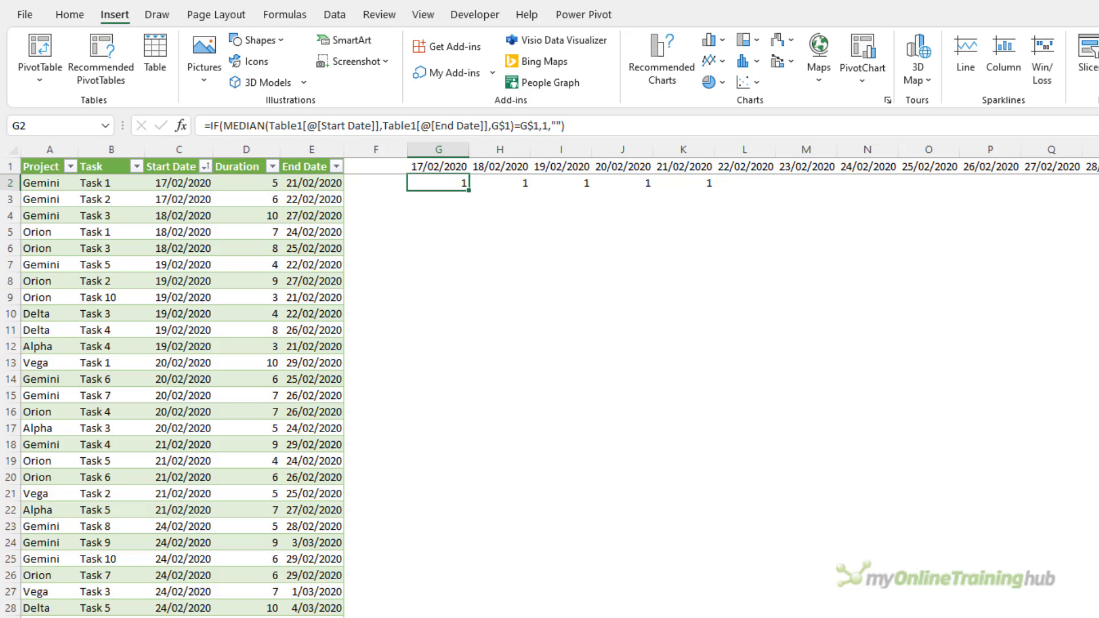
Copy G2:Y2 down to row 41 to fill the grid, then check J6's formula
left_click_drag(441, 181, 687, 183)
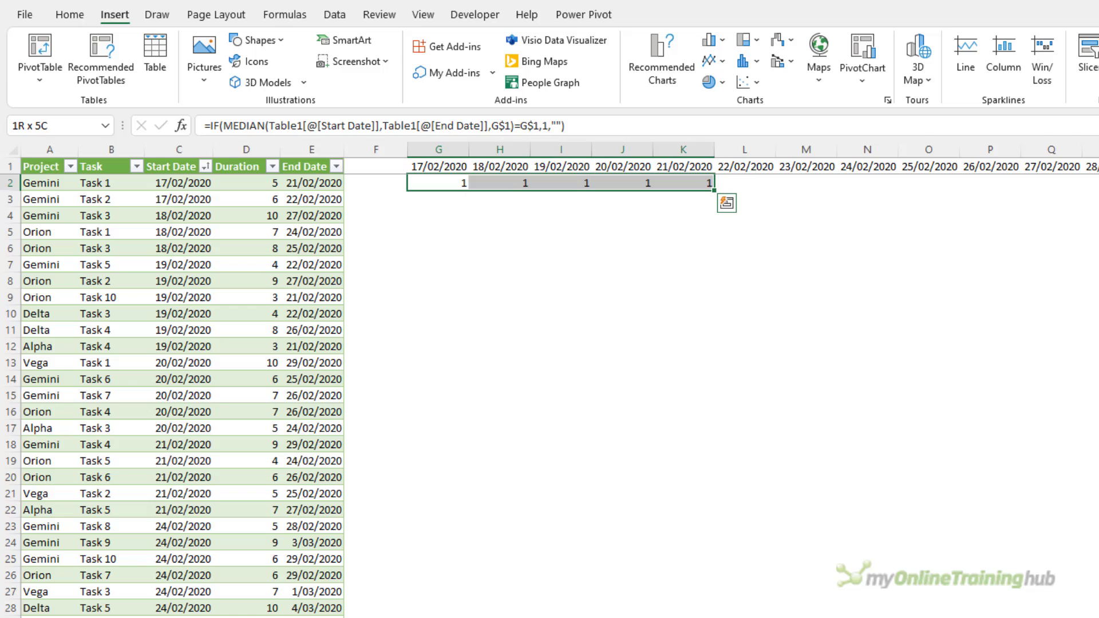
left_click(1098, 183, "shift")
key("ctrl+c")
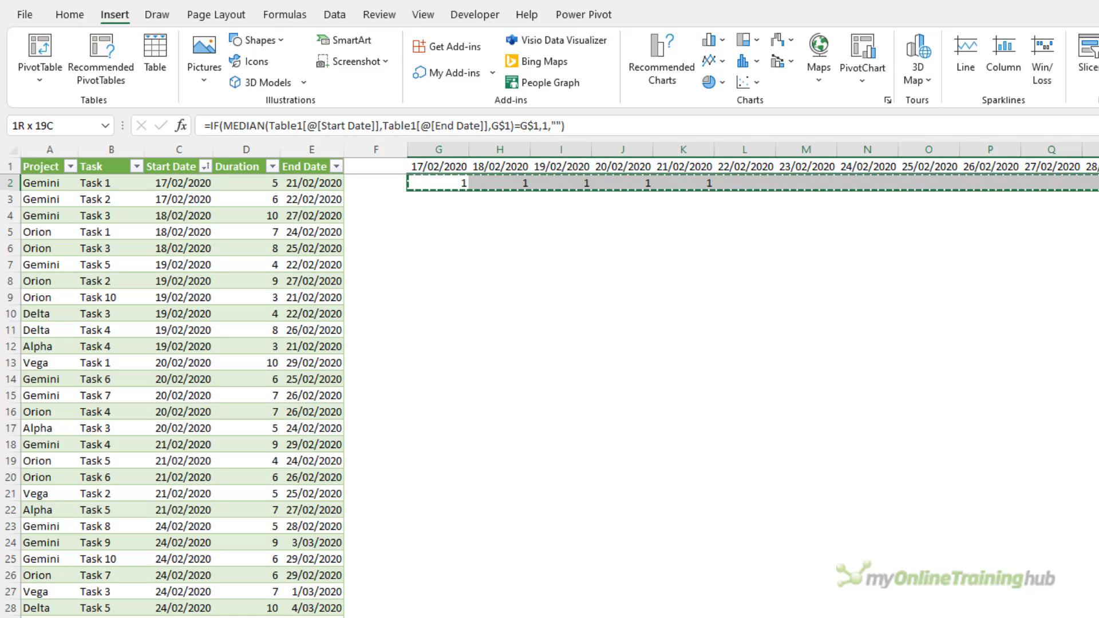
scroll(549, 377, "down", 4)
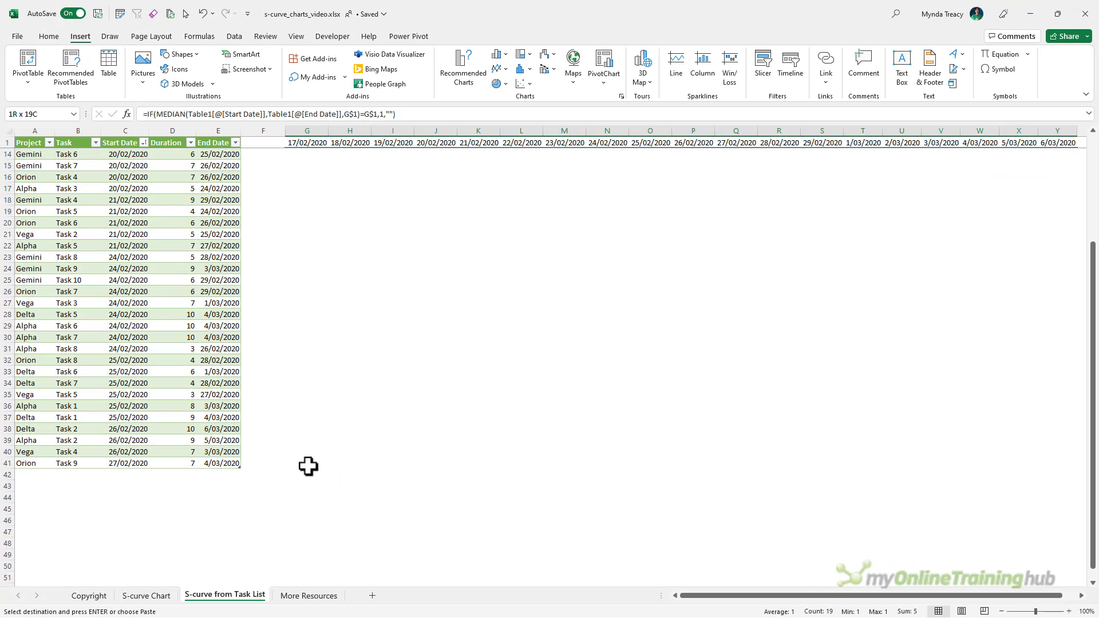
left_click(308, 467, "shift")
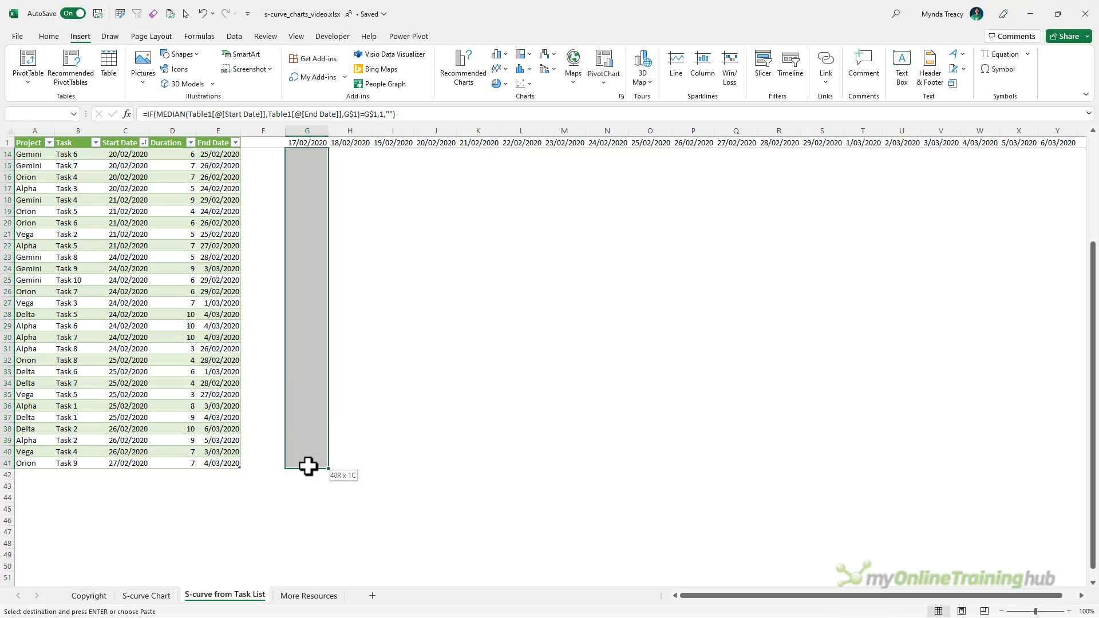
key("ctrl+v")
scroll(568, 430, "up", 4)
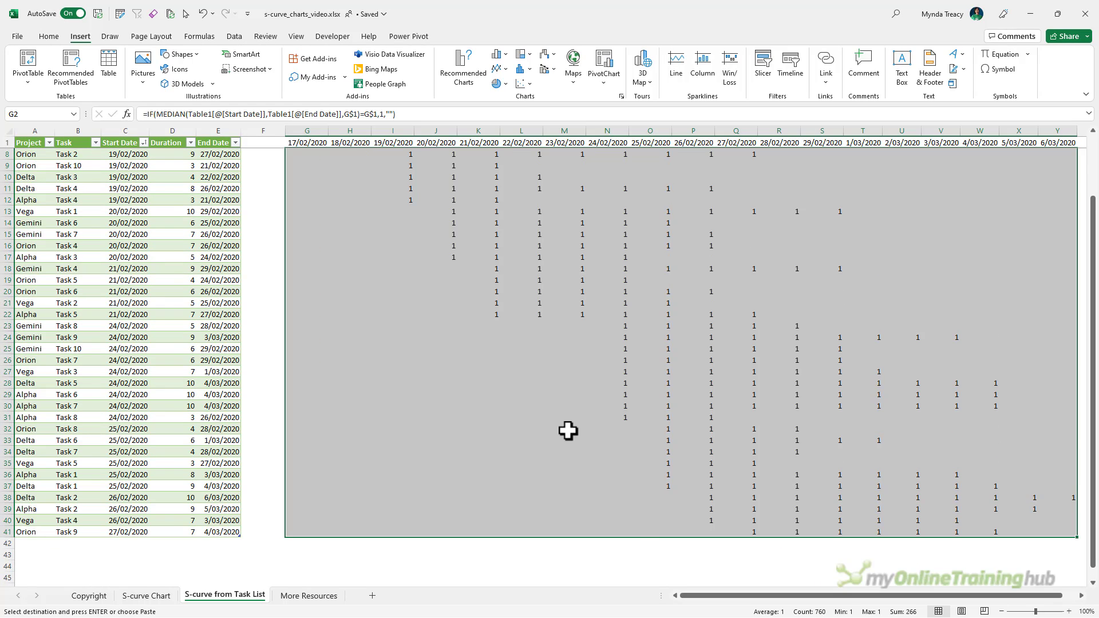
left_click(421, 200)
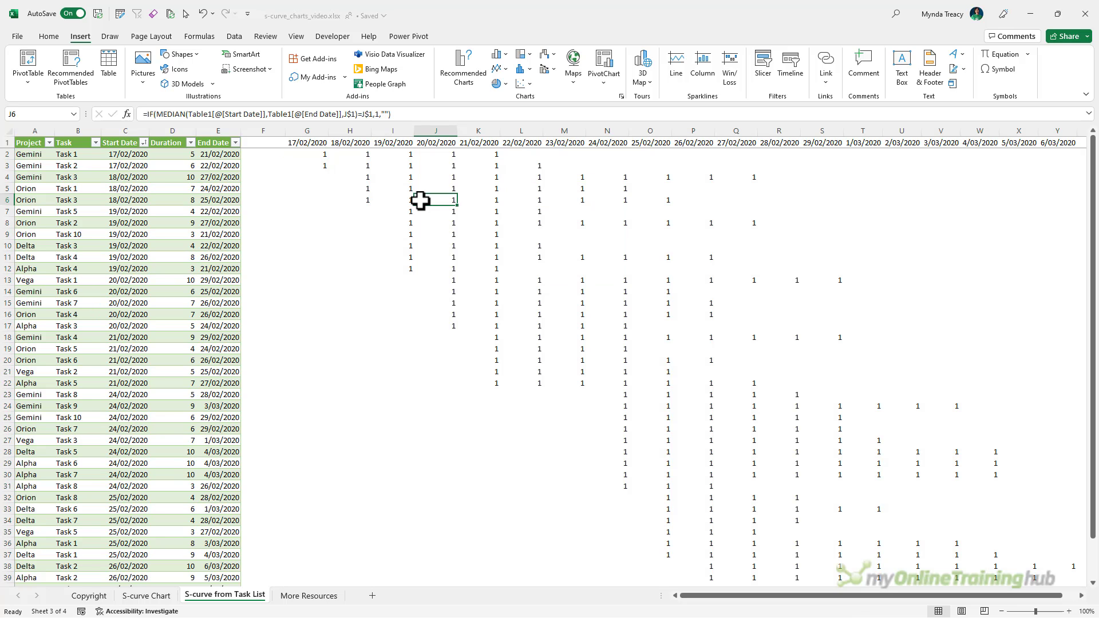
scroll(421, 201, "down", 3)
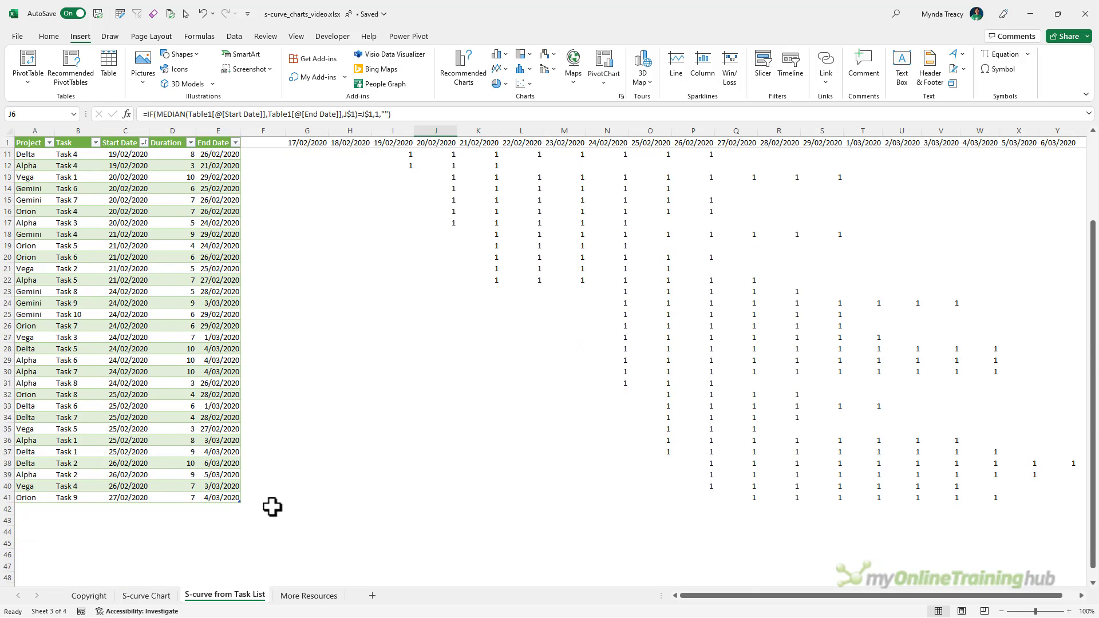
Label F42 'Total Days' and AutoSum G2:G41 into G42, giving 2
left_click(269, 509)
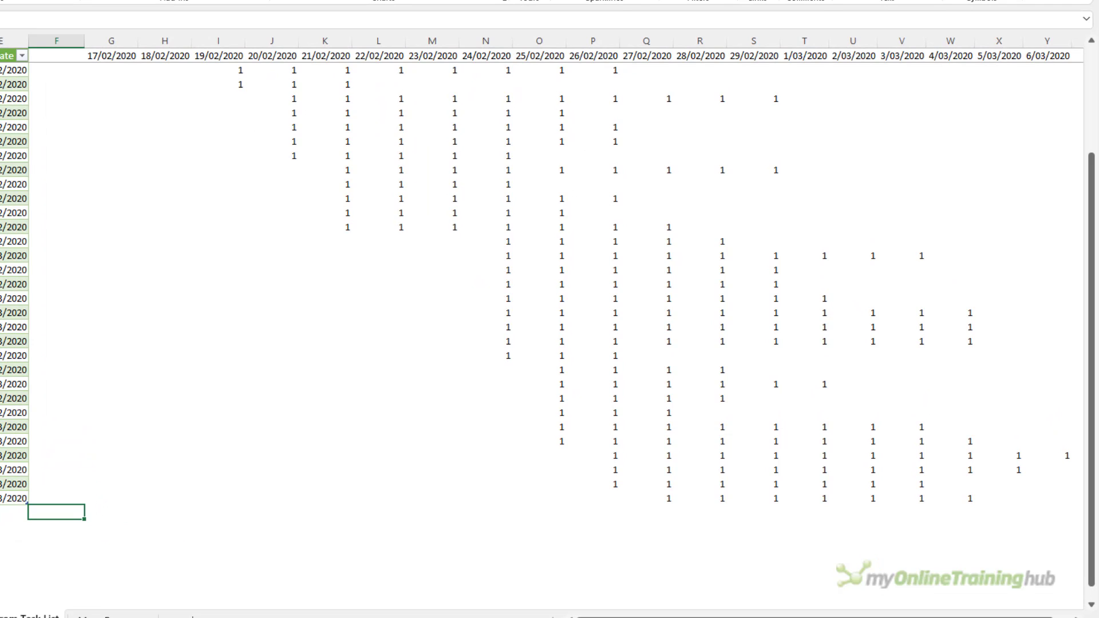
type("Total Days")
key("Tab")
key("alt+equal")
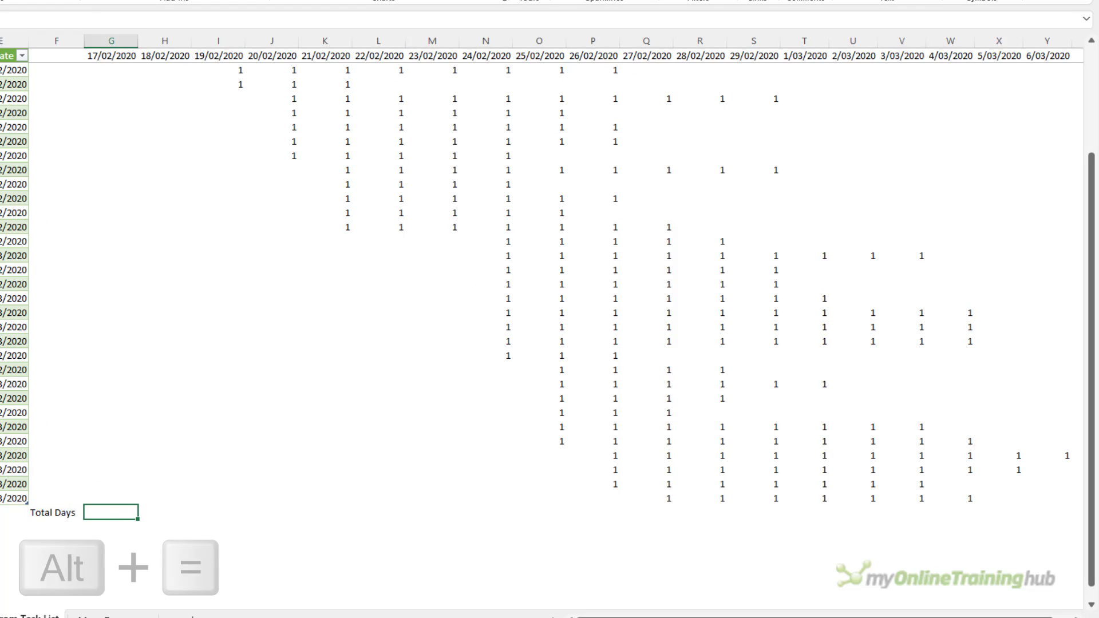
key("Return")
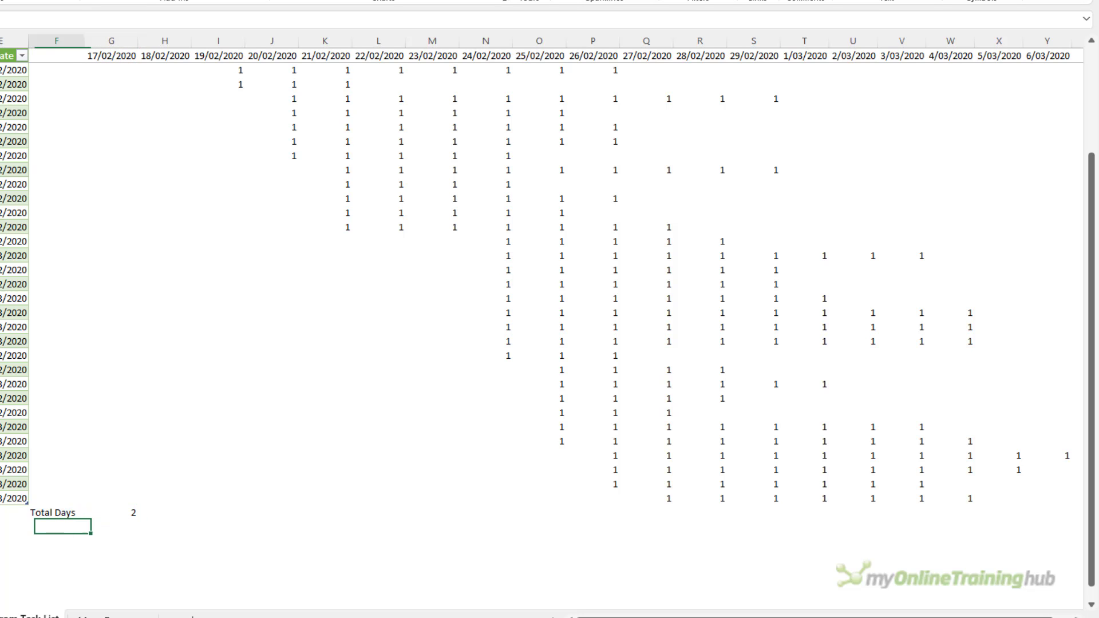
Enter =SUM($G$42:G42) in G43 as the Cumulative running total
key("Tab")
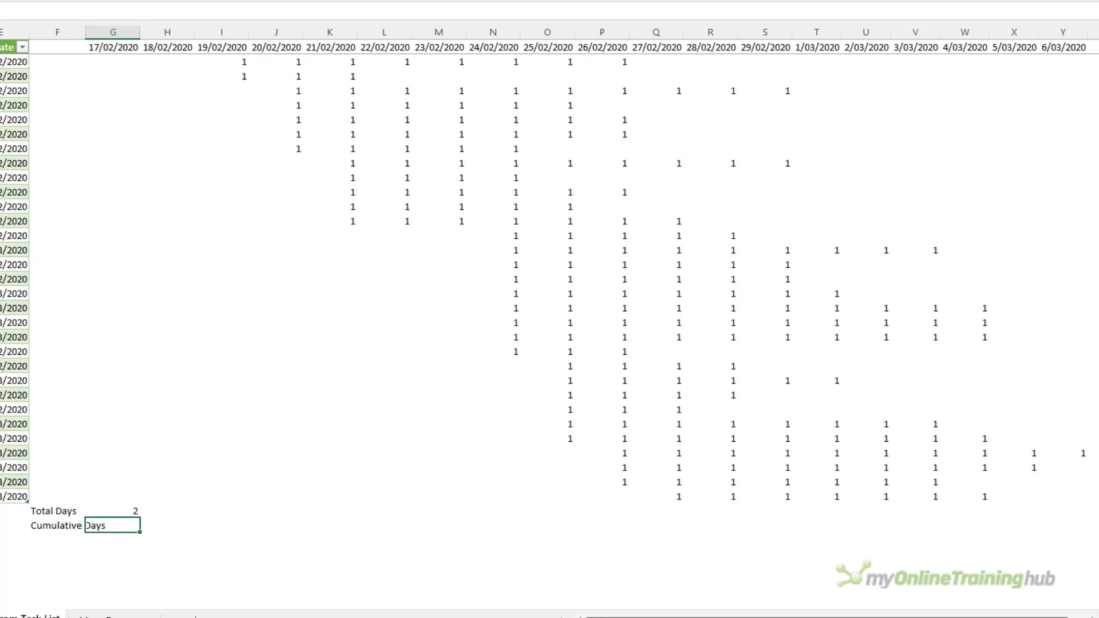
type("=sum")
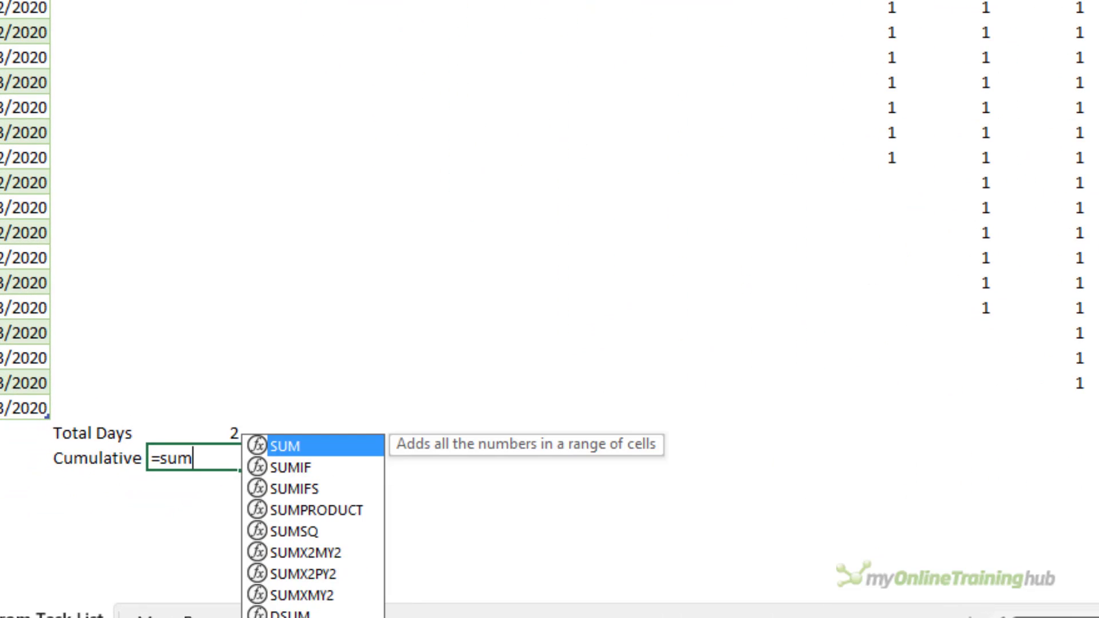
key("Tab")
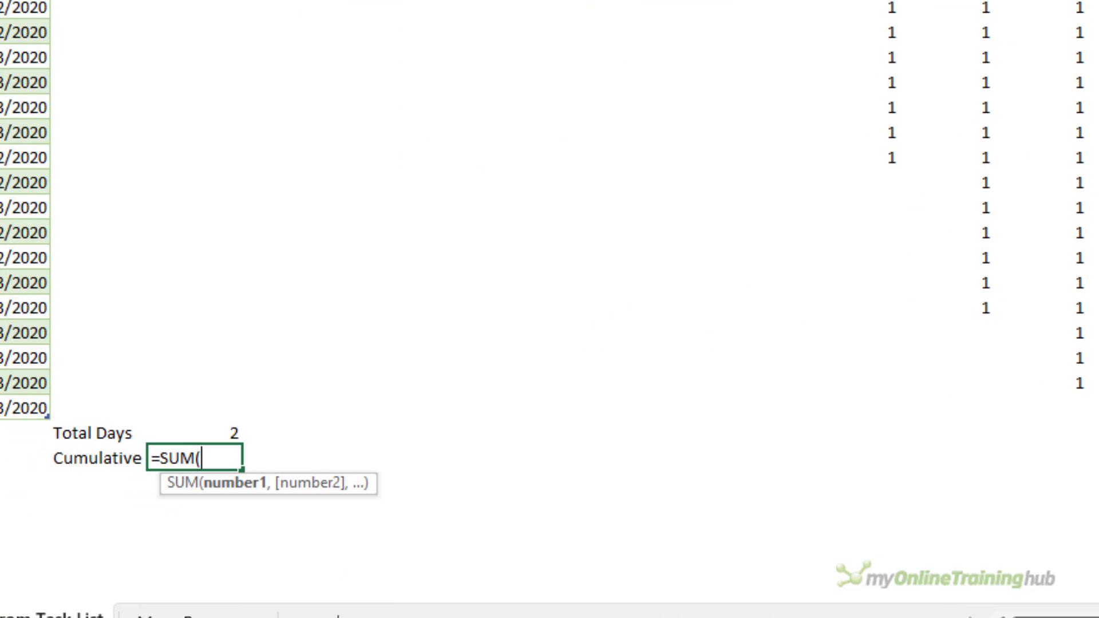
key("Up")
type(":")
key("Up")
type(")")
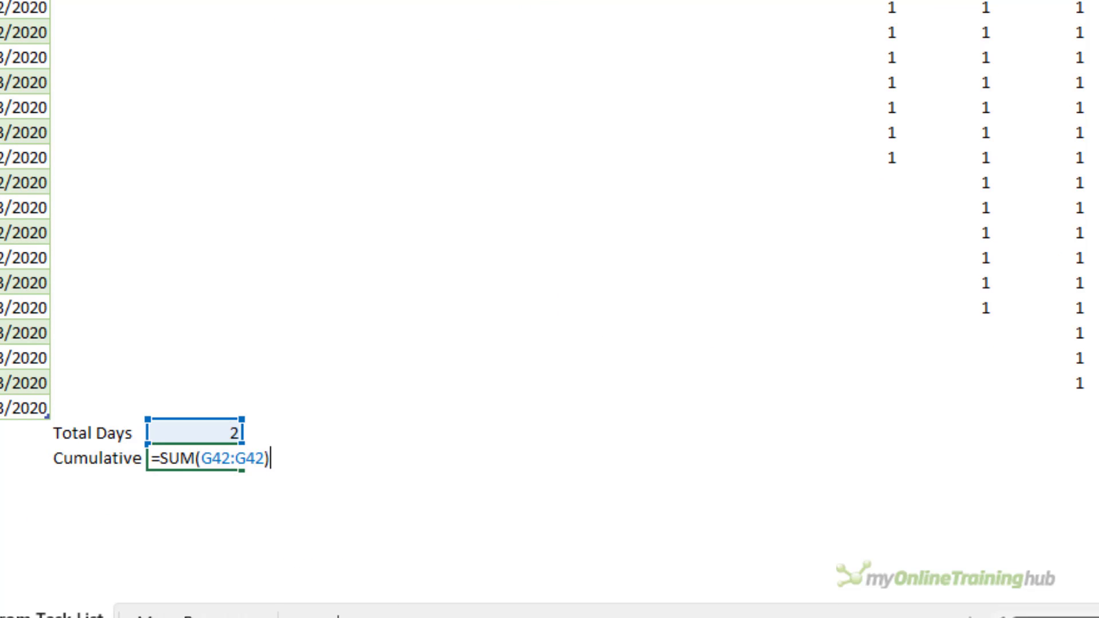
left_click(213, 458)
key("F4")
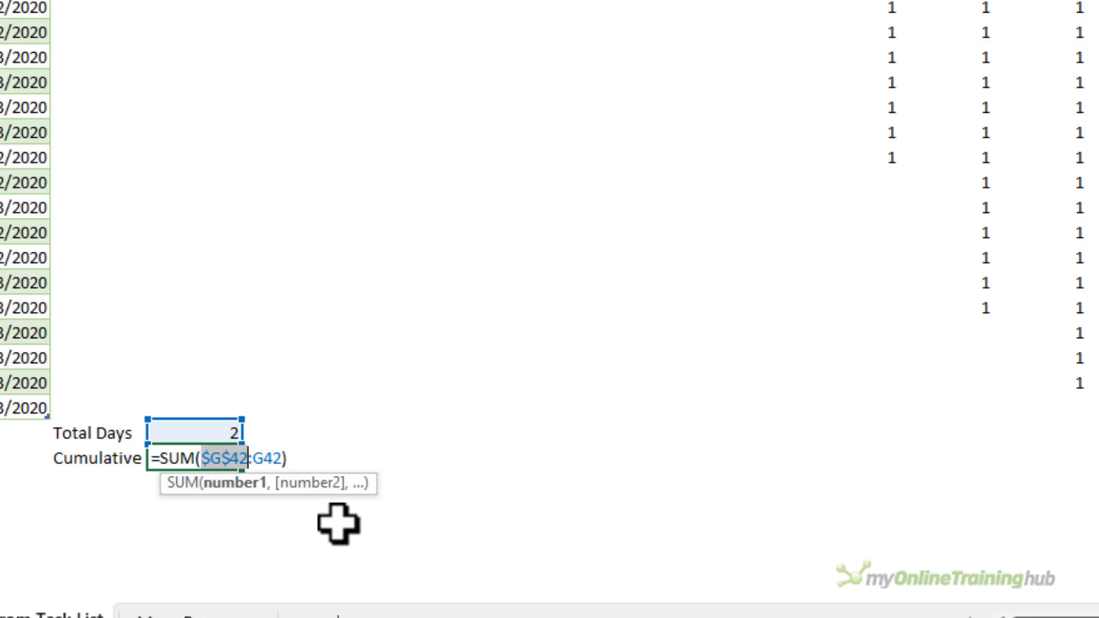
double_click(277, 458)
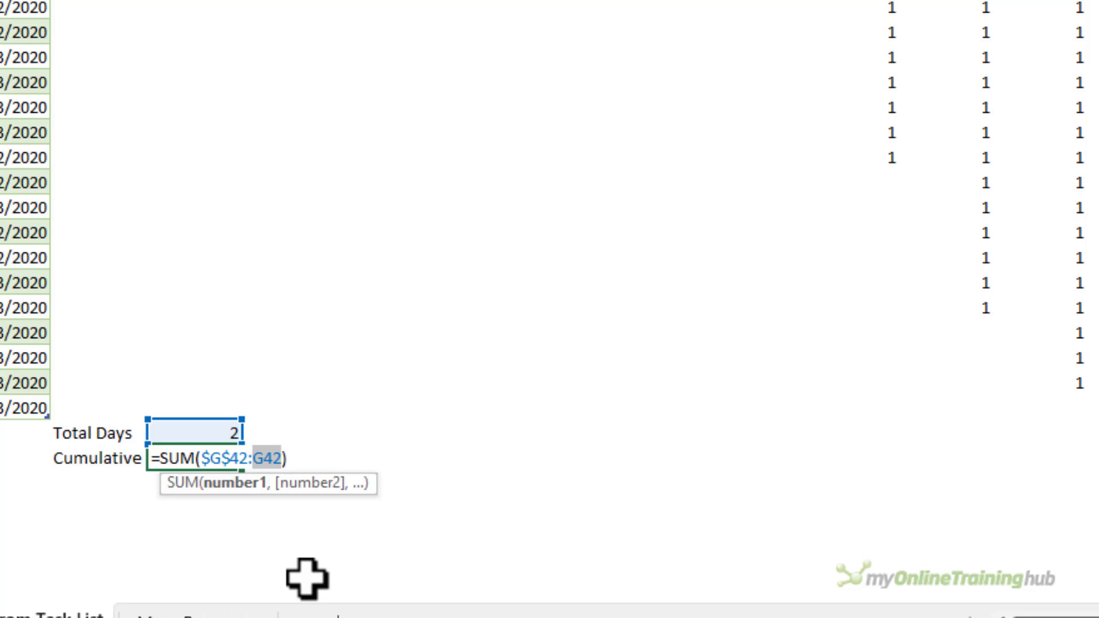
key("Return")
key("Up")
key("Up")
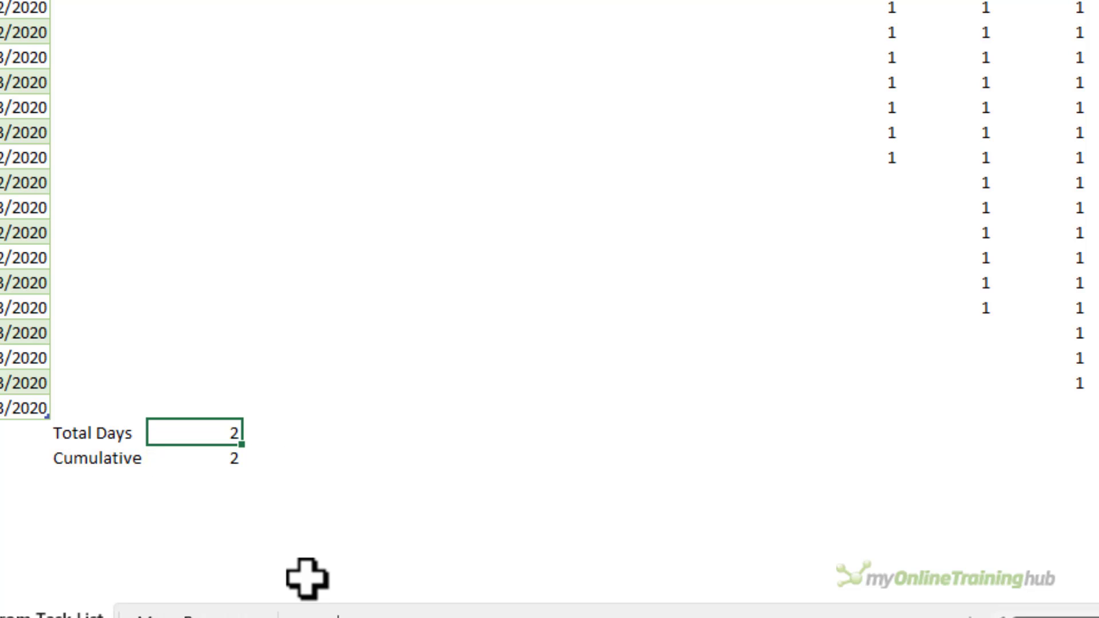
Copy the G42:G43 formulas across to the last date column
key("shift+Down")
key("ctrl+c")
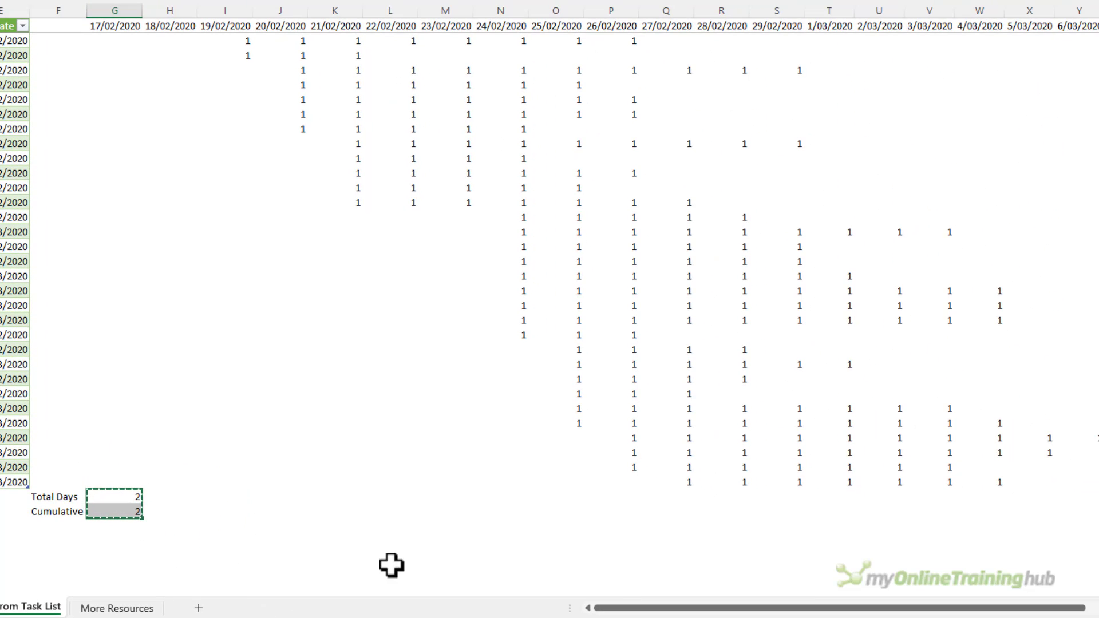
left_click(1091, 507, "shift")
key("ctrl+v")
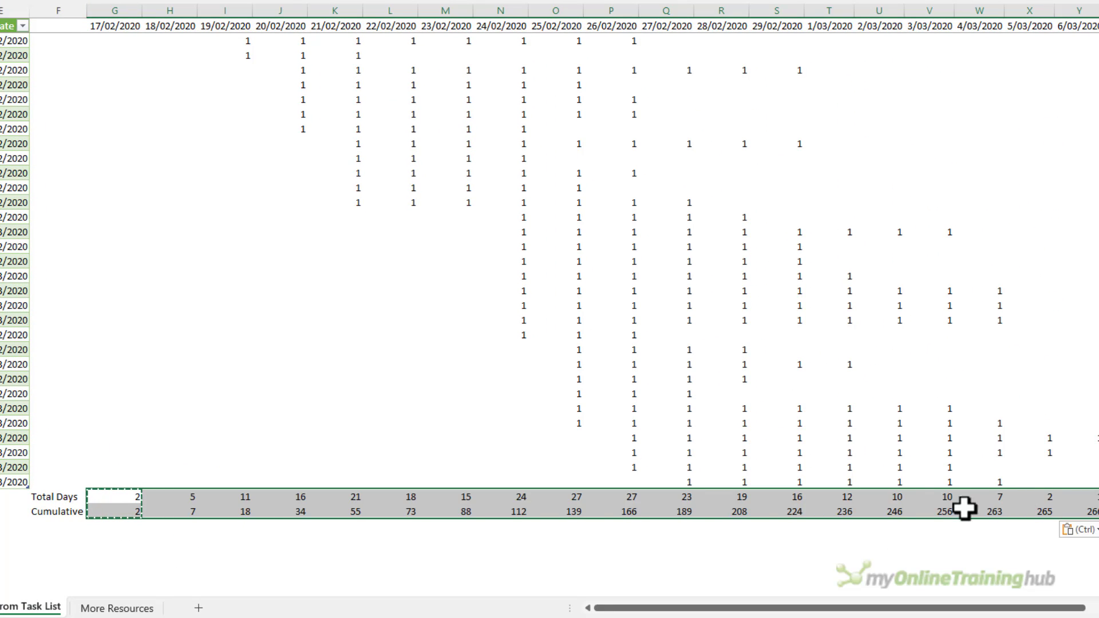
Check the Cumulative formulas in H43 through L43 with F2
left_click(170, 511)
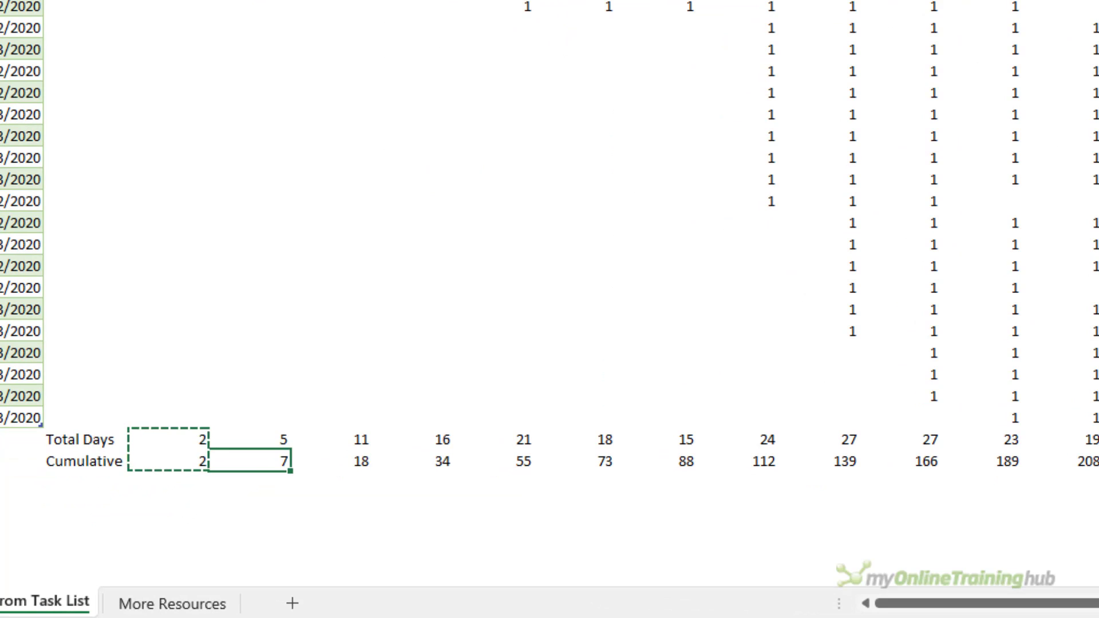
key("F2")
key("Escape")
key("Right")
key("F2")
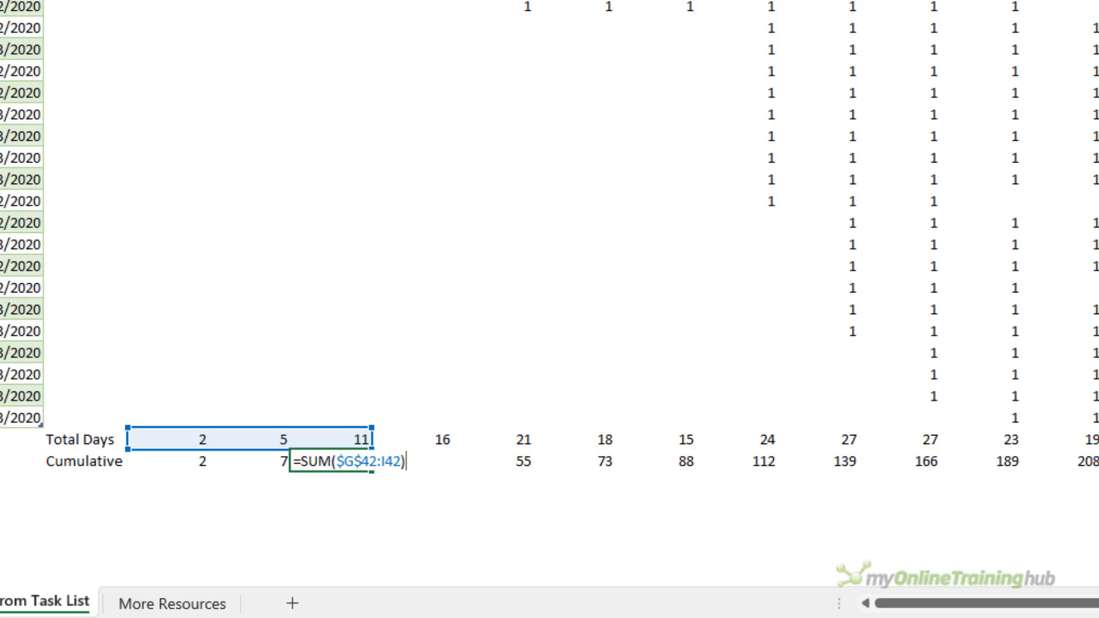
key("Escape")
key("Right")
key("F2")
key("Escape")
key("Right")
key("F2")
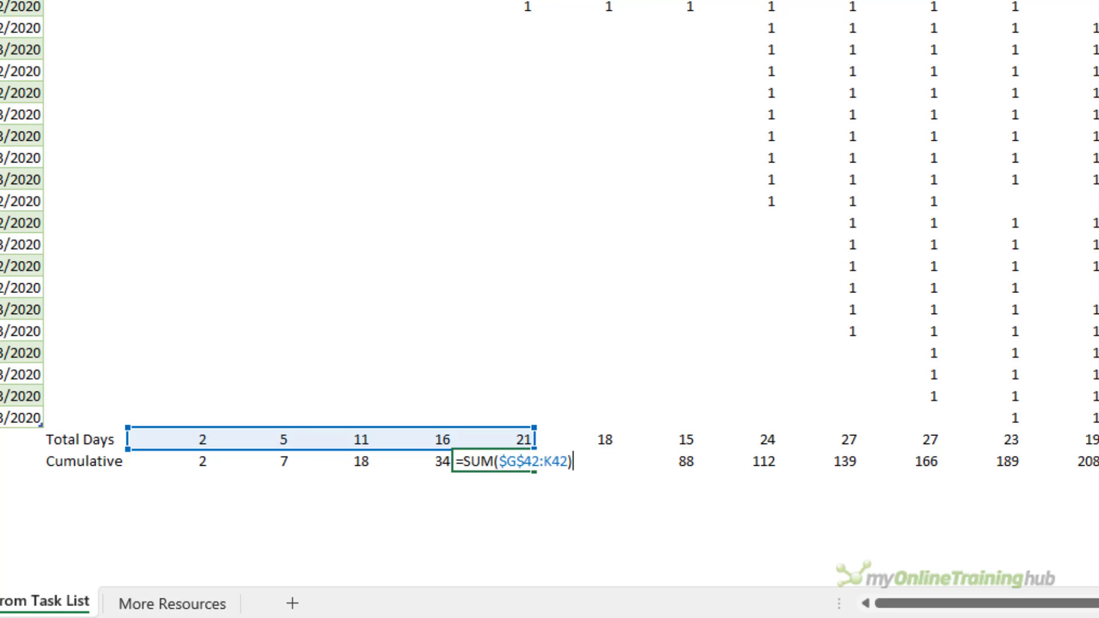
key("Escape")
key("Right")
key("F2")
key("Escape")
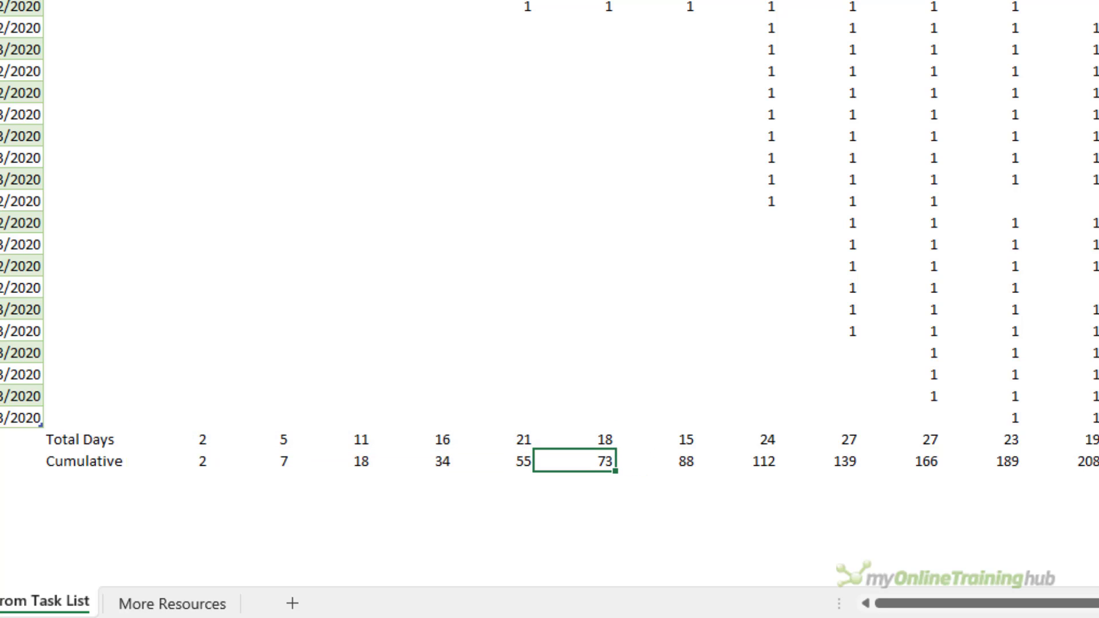
Label F1 'Dates' and insert a Line with Markers chart of the dates and Cumulative row
left_click(63, 27)
type("Dates")
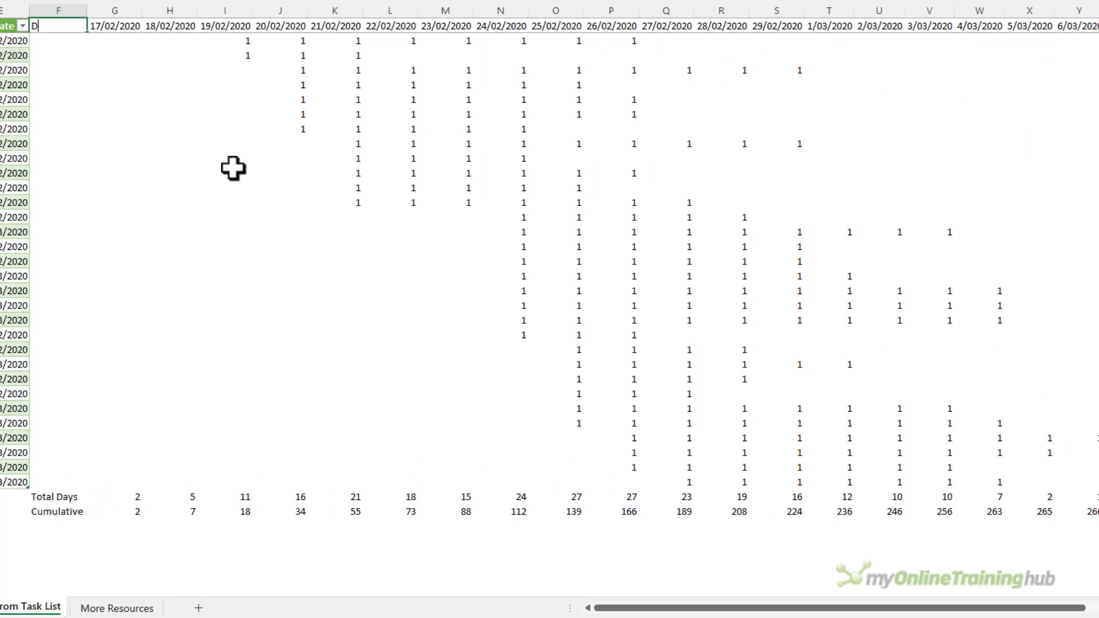
key("ctrl+Return")
key("ctrl+shift+Right")
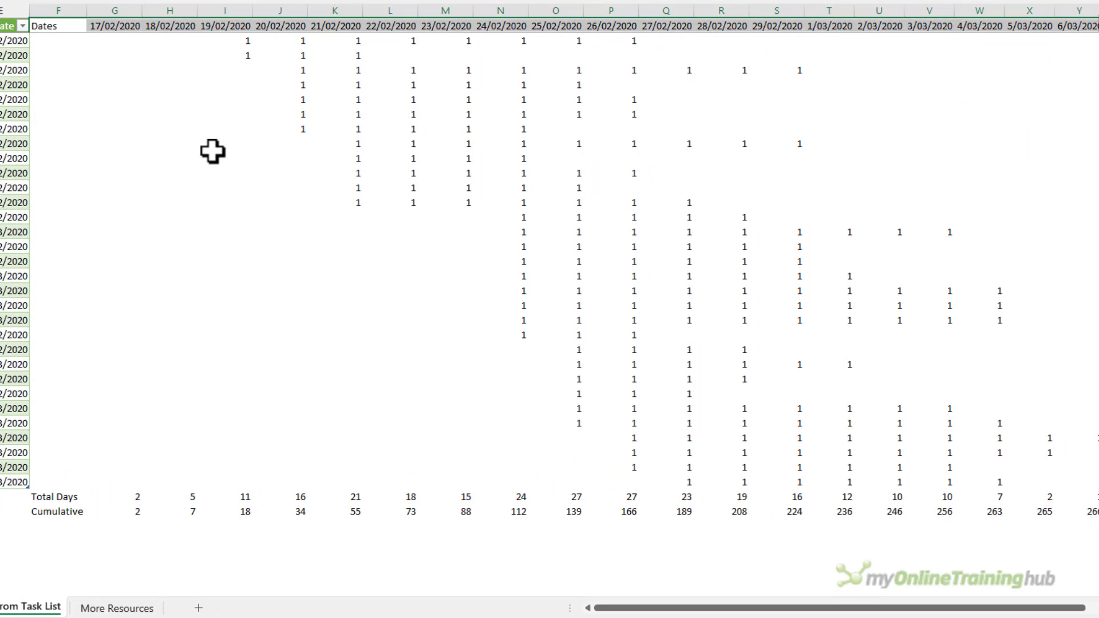
left_click_drag(76, 505, 1073, 508)
left_click(103, 12)
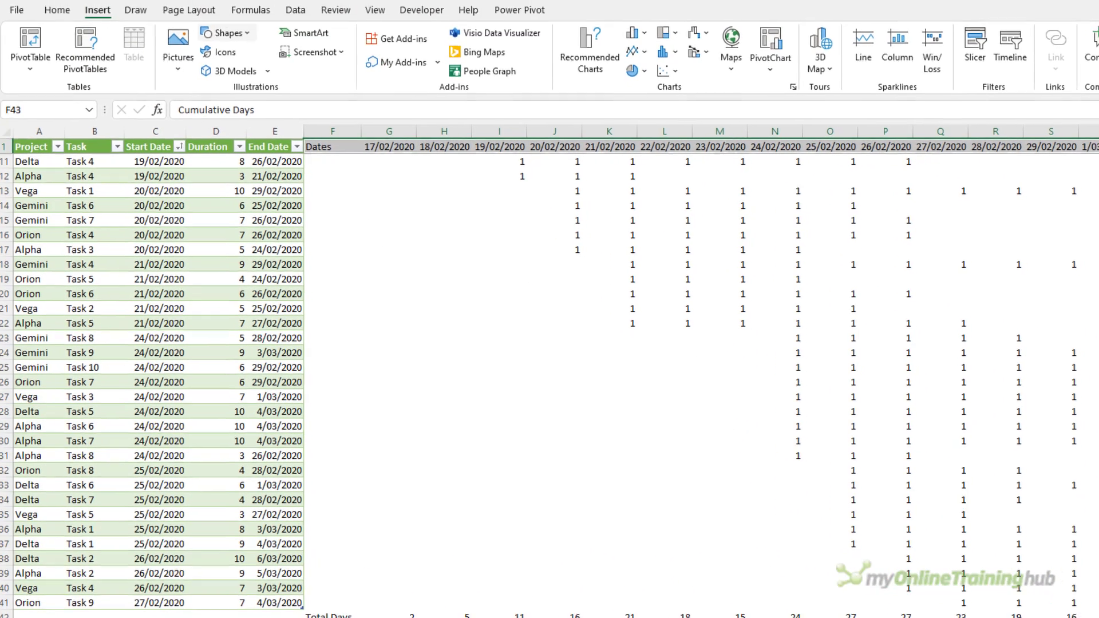
left_click(641, 54)
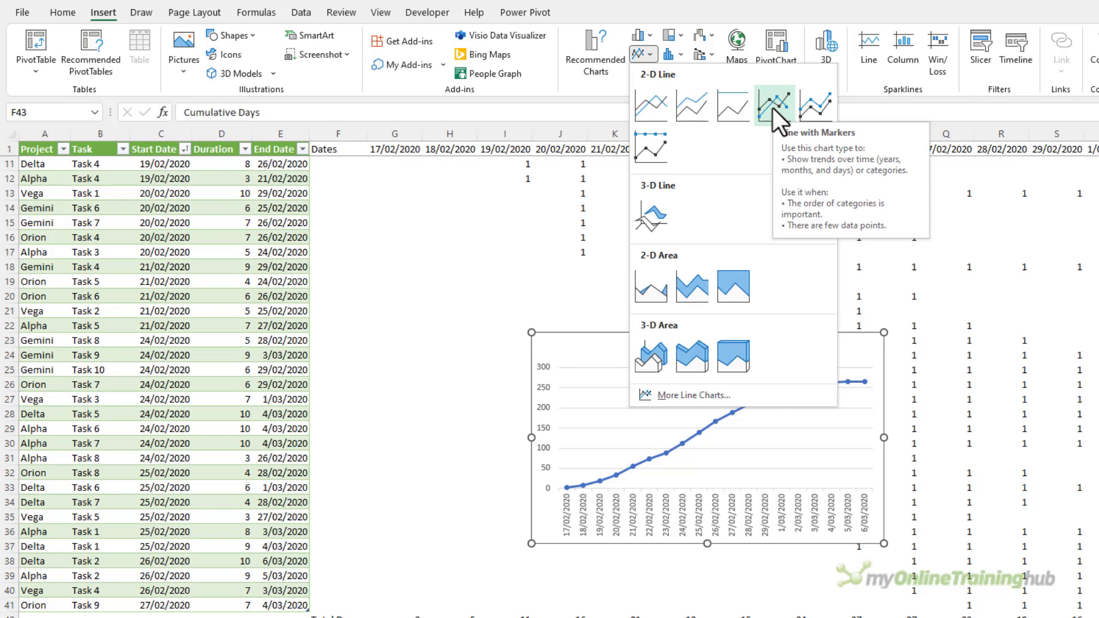
left_click(772, 108)
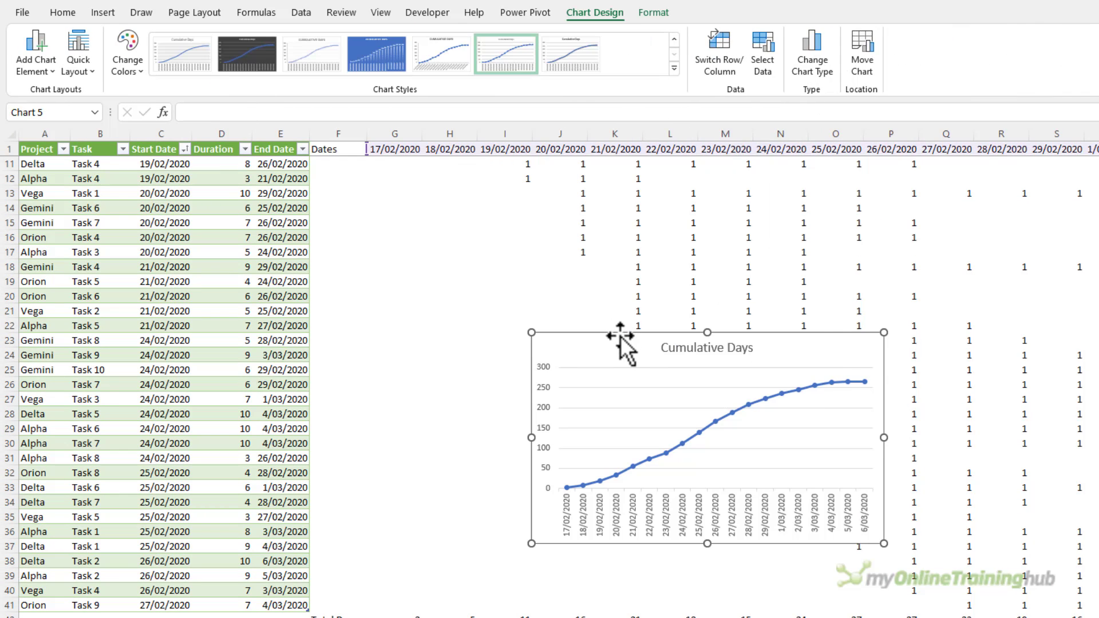
Move the chart up over the grid and title it 'S-Curve'
left_click_drag(620, 336, 618, 245)
left_click(485, 242)
type("S-Curve")
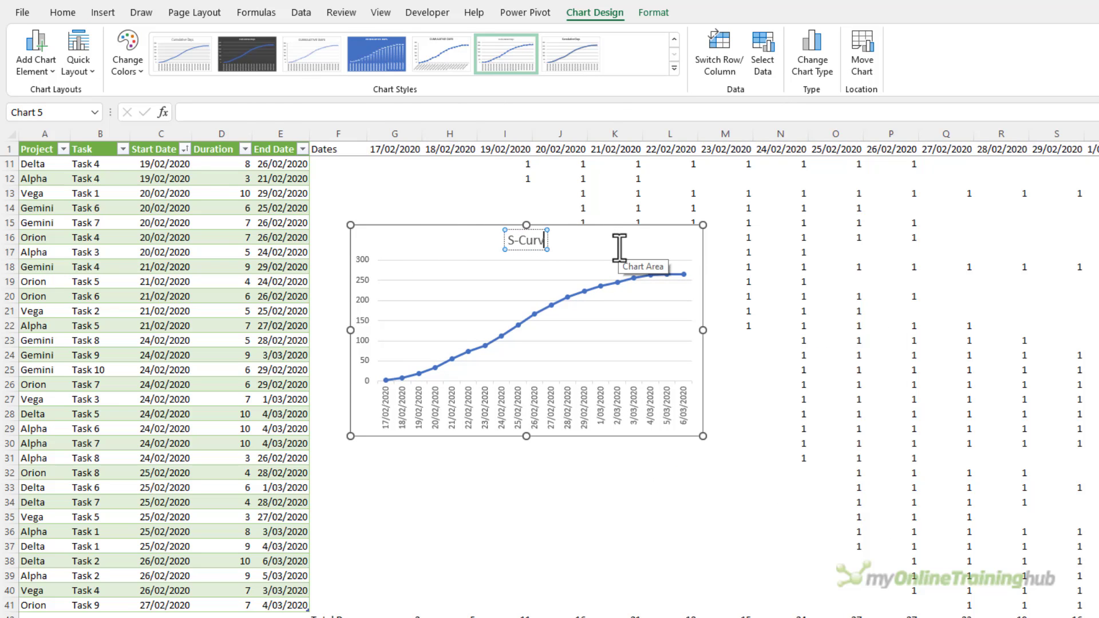
key("Escape")
key("Escape")
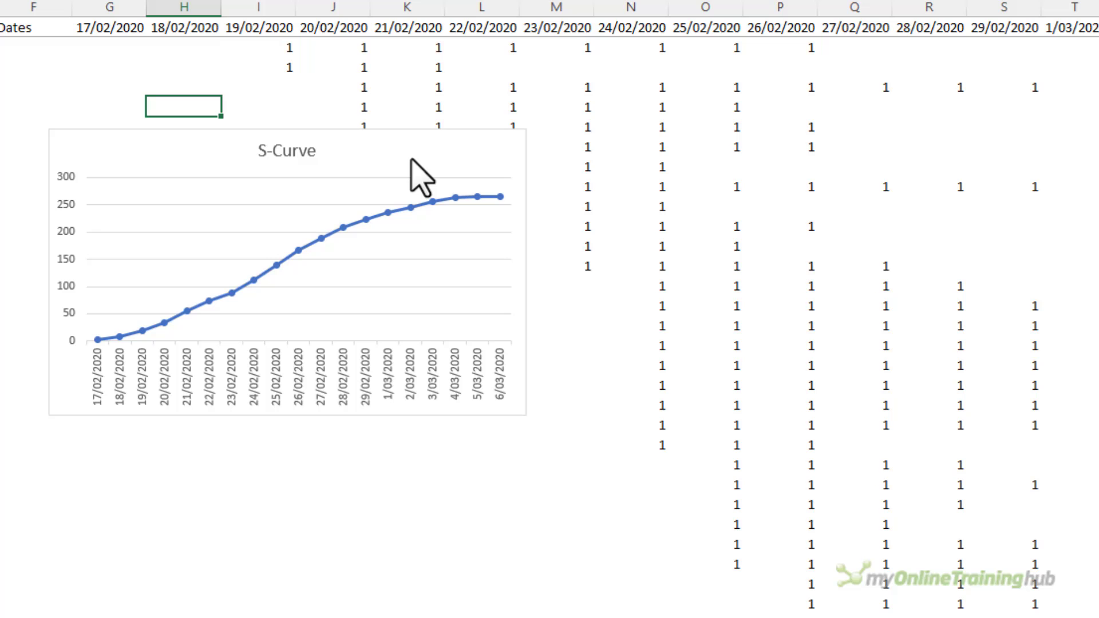
Copy the Total Days row and paste it into the S-Curve chart as a series
left_click(34, 579)
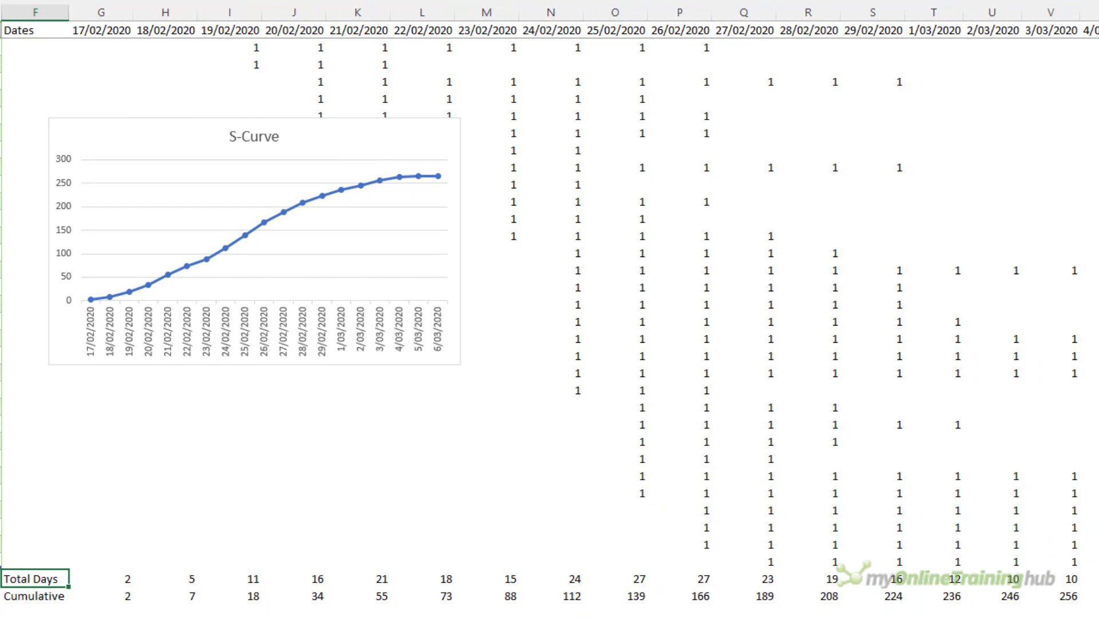
key("ctrl+shift+Right")
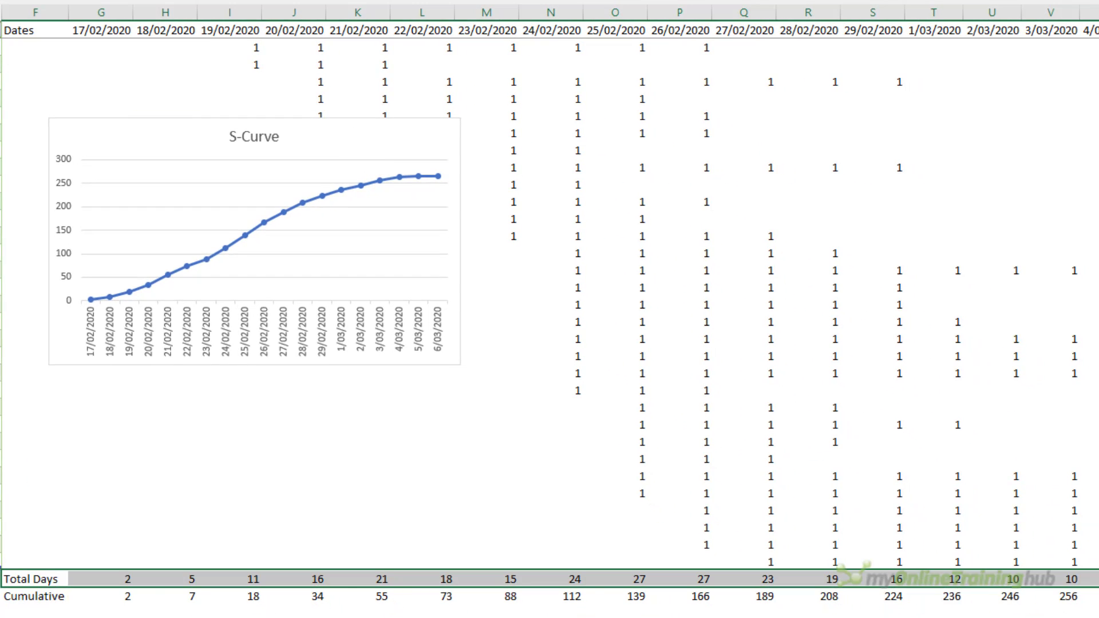
key("ctrl+c")
left_click(145, 133)
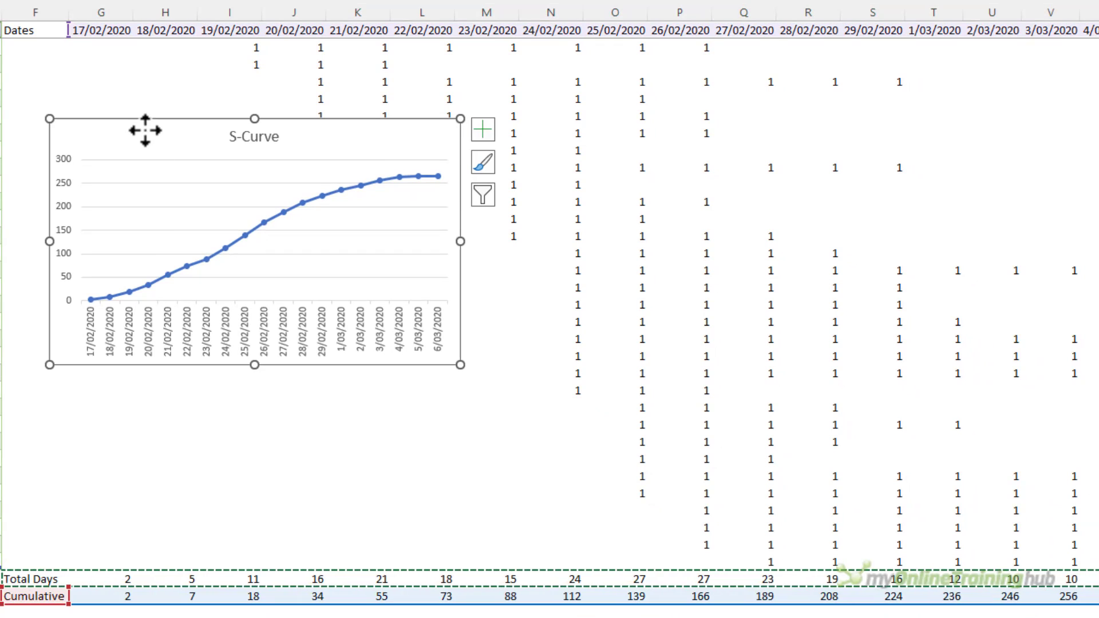
key("ctrl+v")
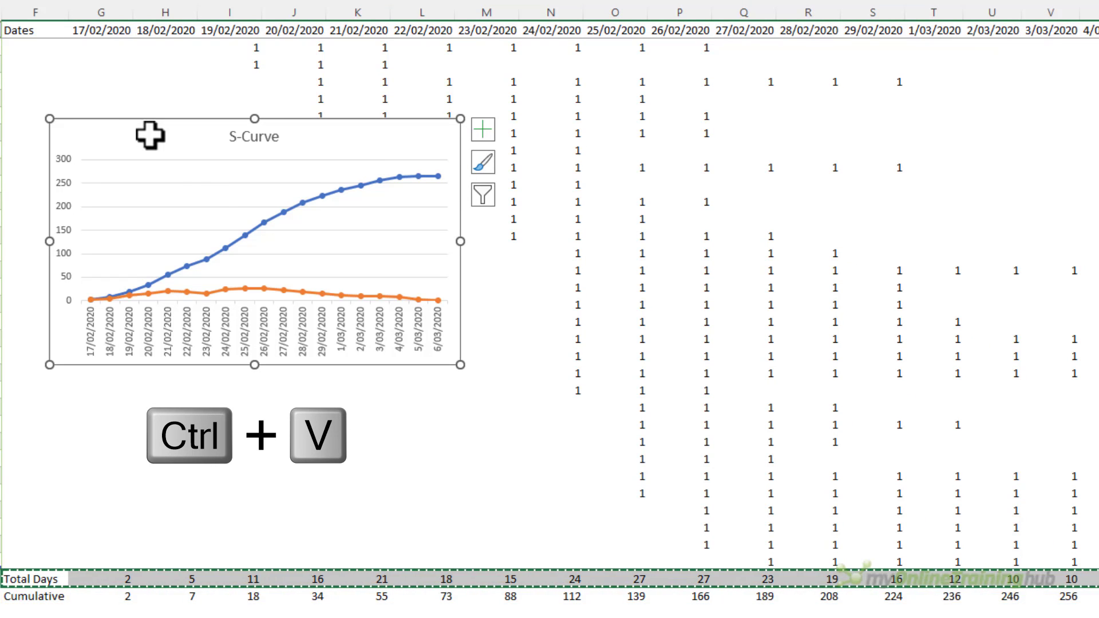
Change the Total Days series to Clustered Column on the secondary axis
right_click(309, 293)
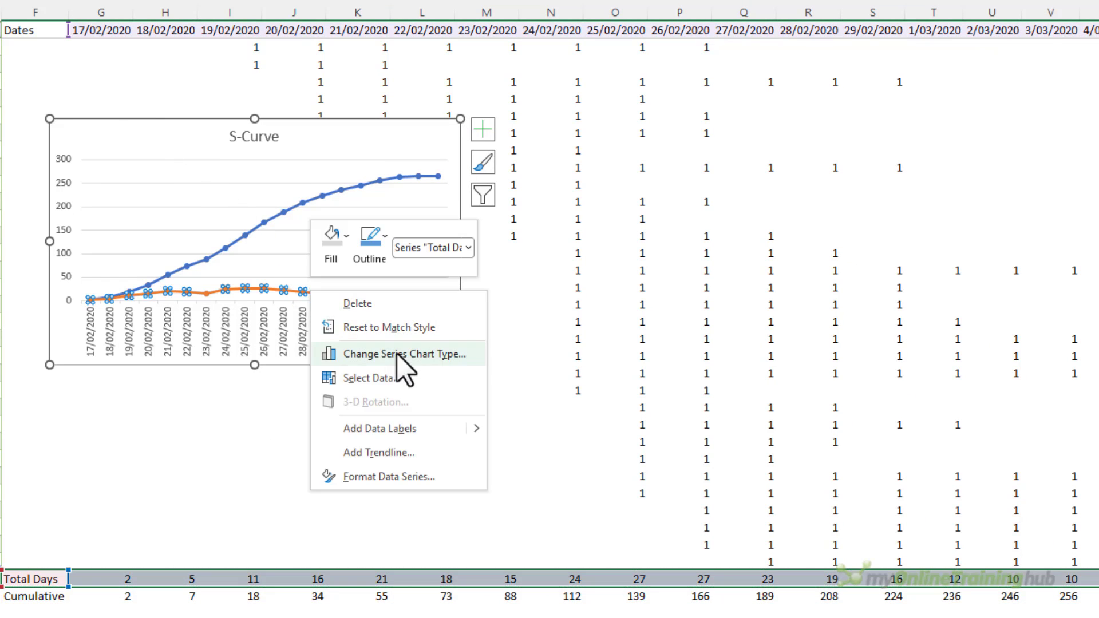
left_click(434, 353)
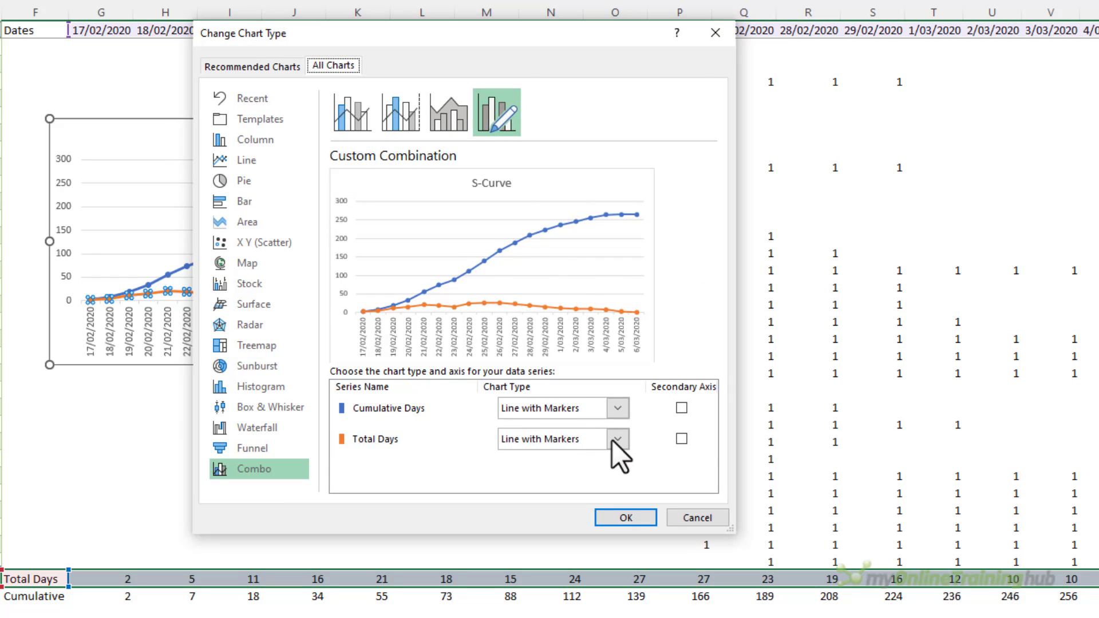
left_click(617, 440)
left_click(524, 110)
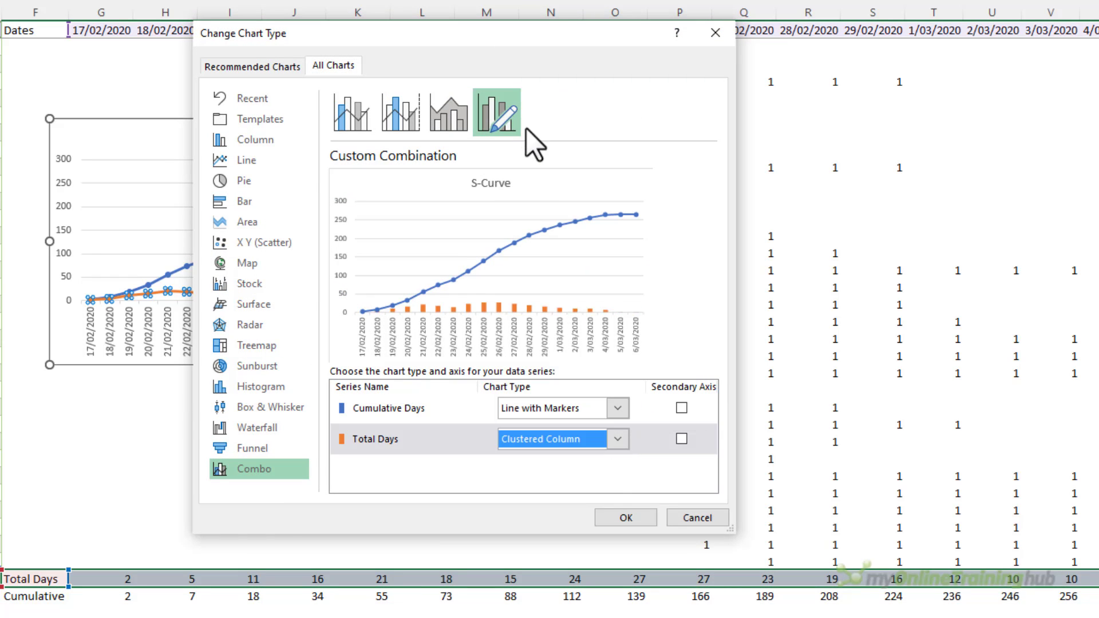
left_click(681, 438)
left_click(647, 519)
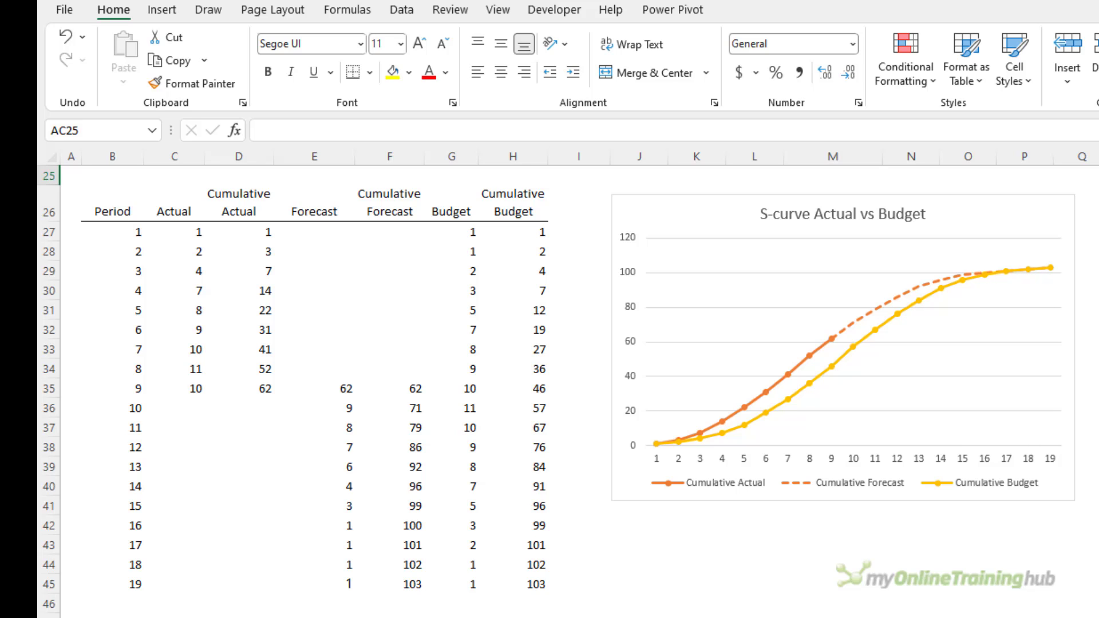
Bring up the Scatter chart types from the Insert ribbon
left_click(162, 9)
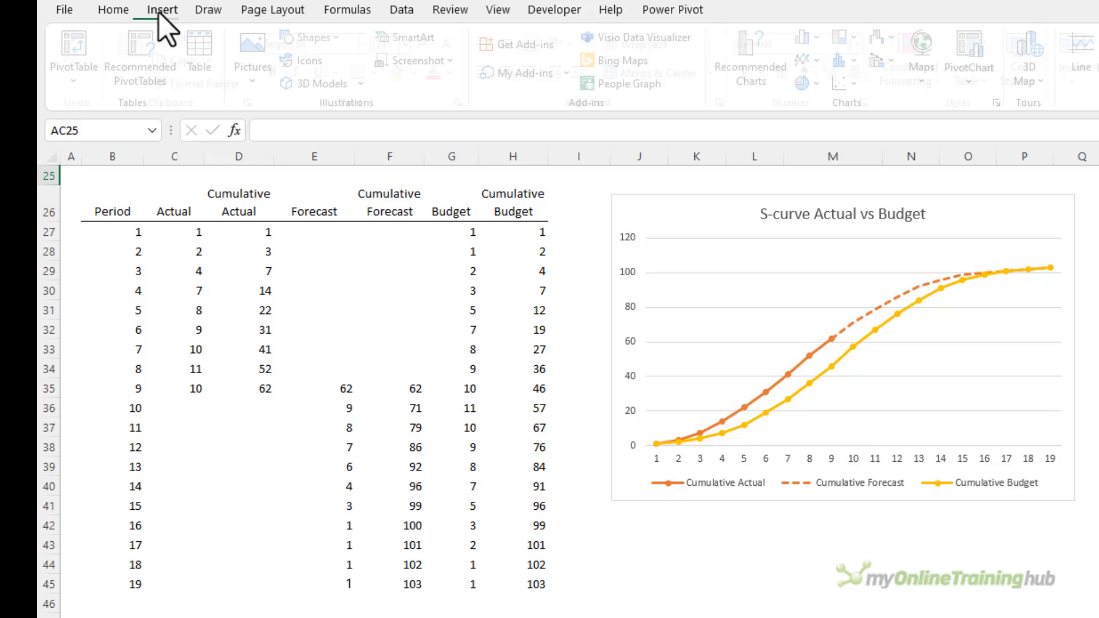
left_click(858, 84)
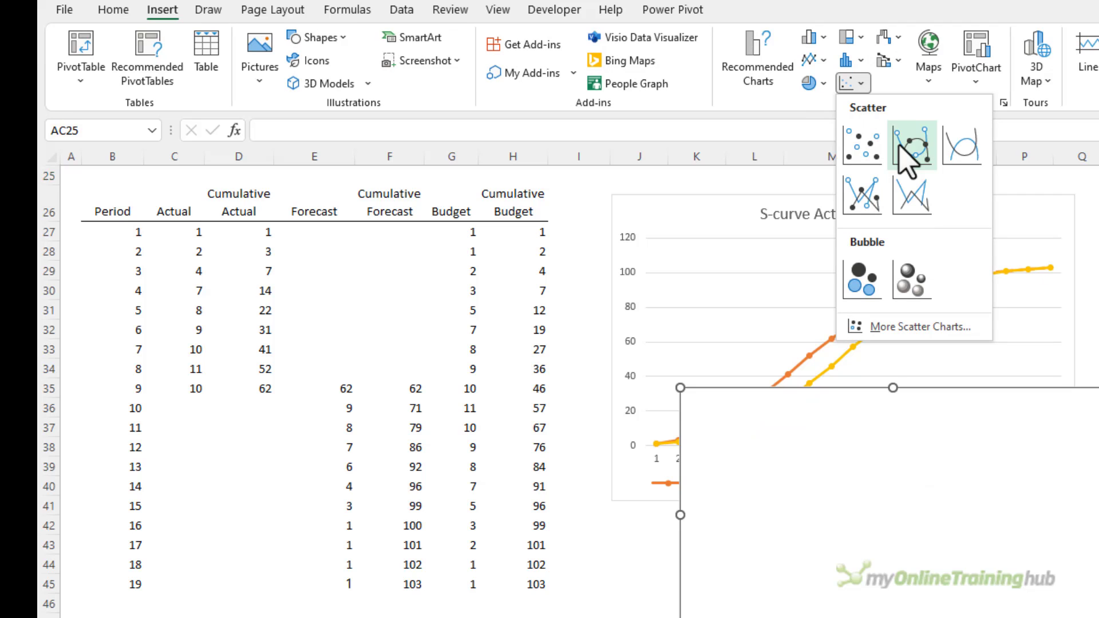